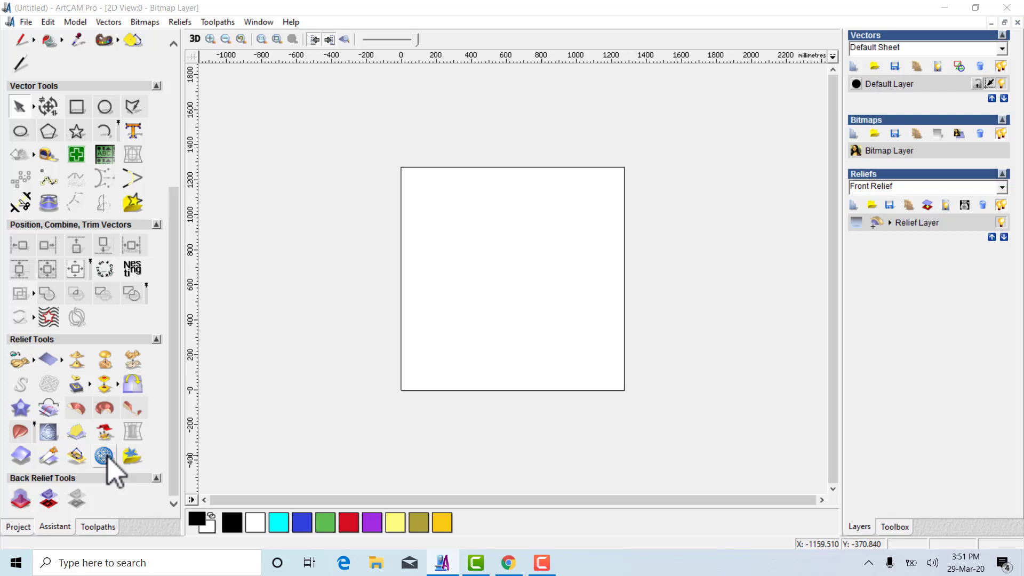
# Load a flower relief file from the RELIF folder for pasting as 3D clipart
pyautogui.click(104, 456)
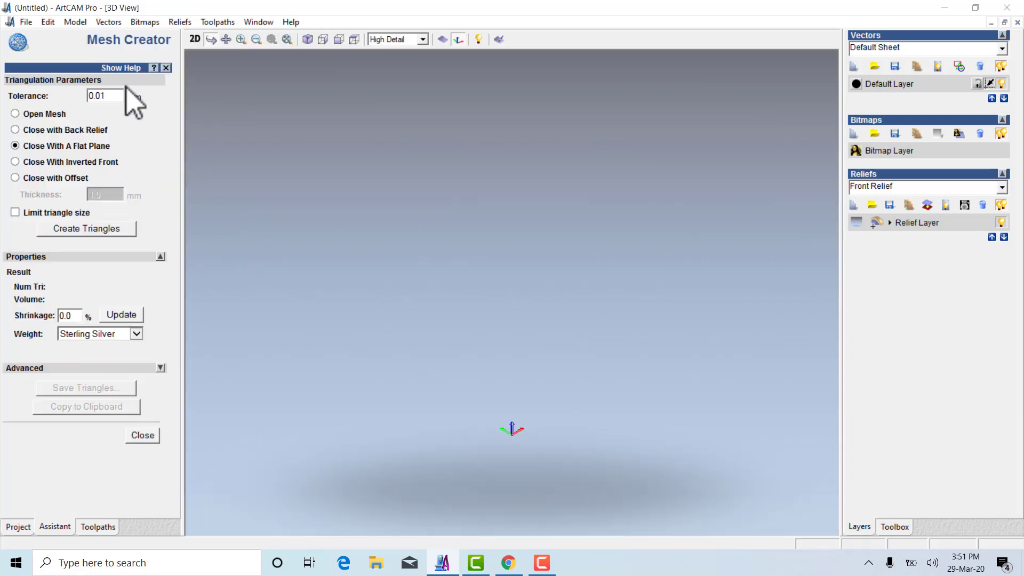
pyautogui.click(166, 69)
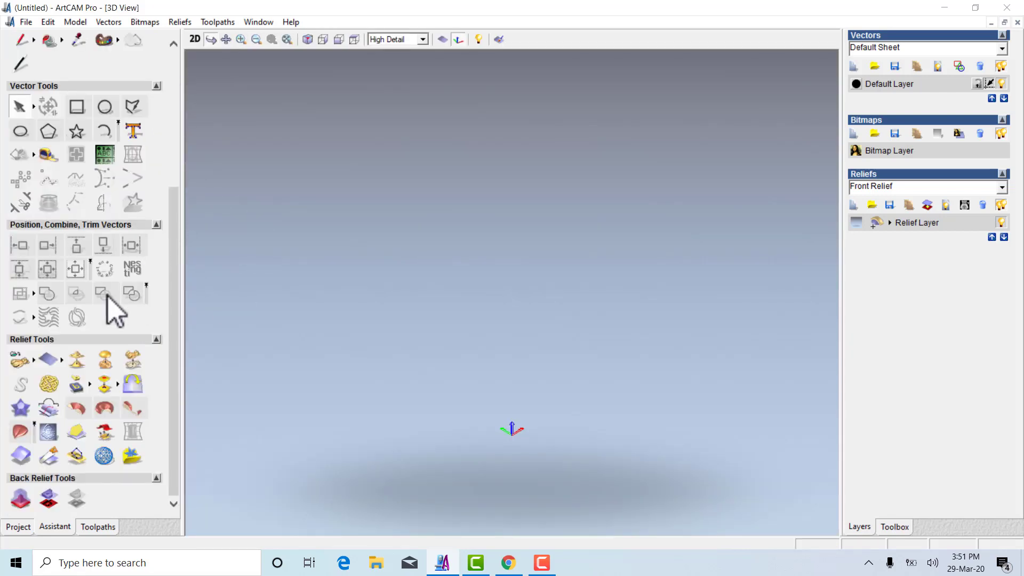
pyautogui.click(19, 360)
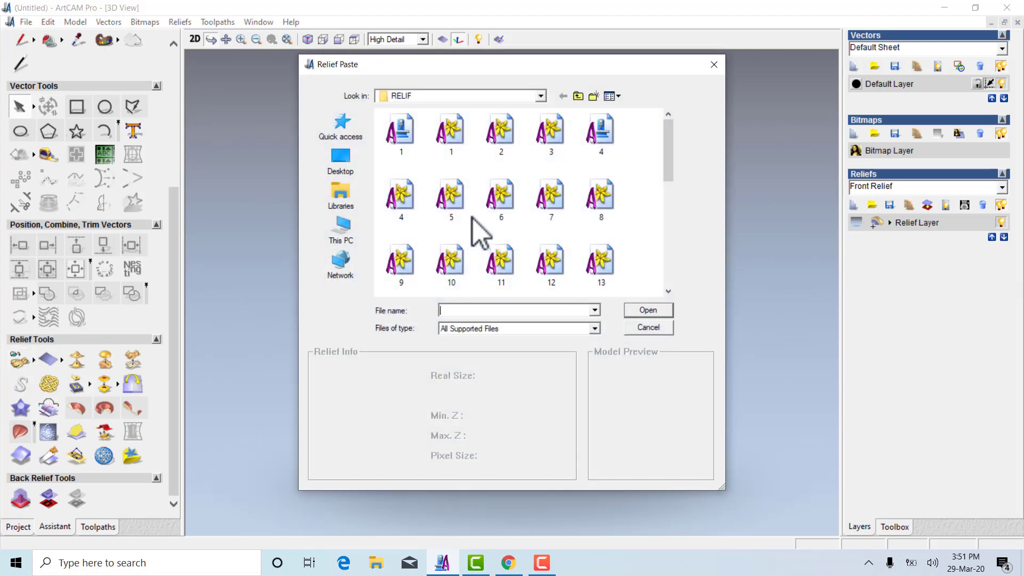
pyautogui.click(474, 269)
pyautogui.click(645, 313)
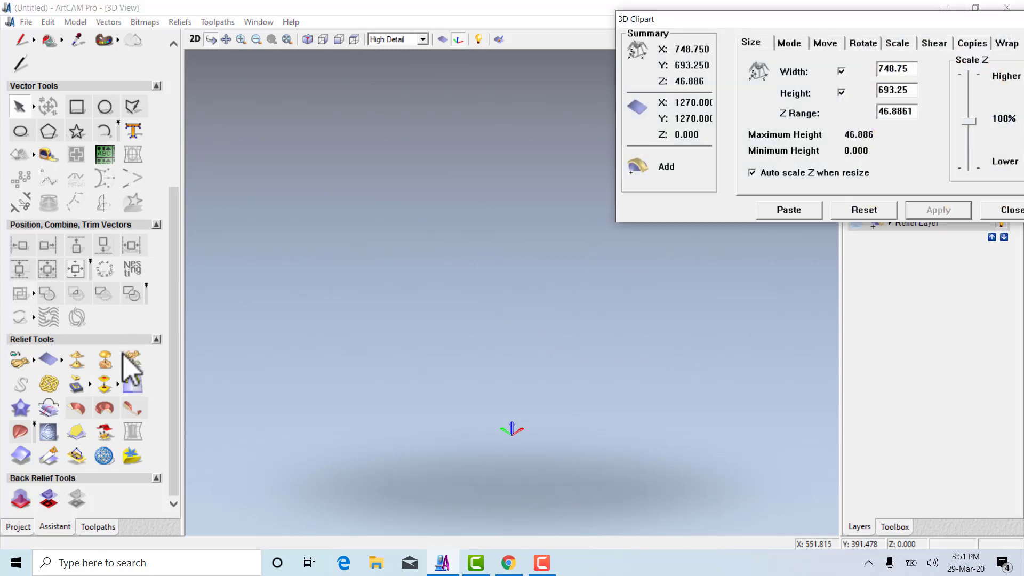
# Centre the flower clipart on the page in the 2D view and paste it into the relief
pyautogui.click(195, 39)
pyautogui.click(75, 268)
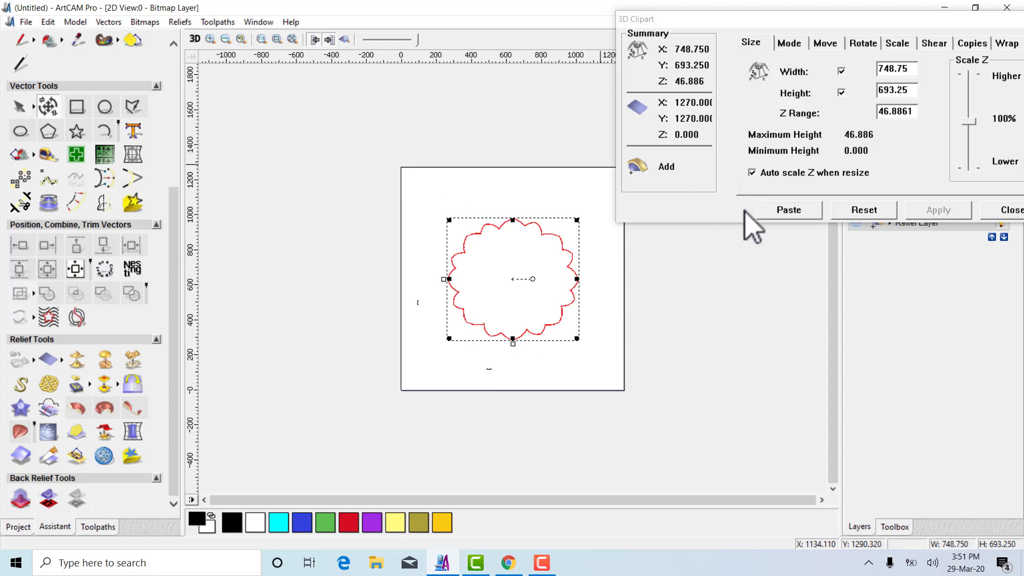
pyautogui.click(788, 209)
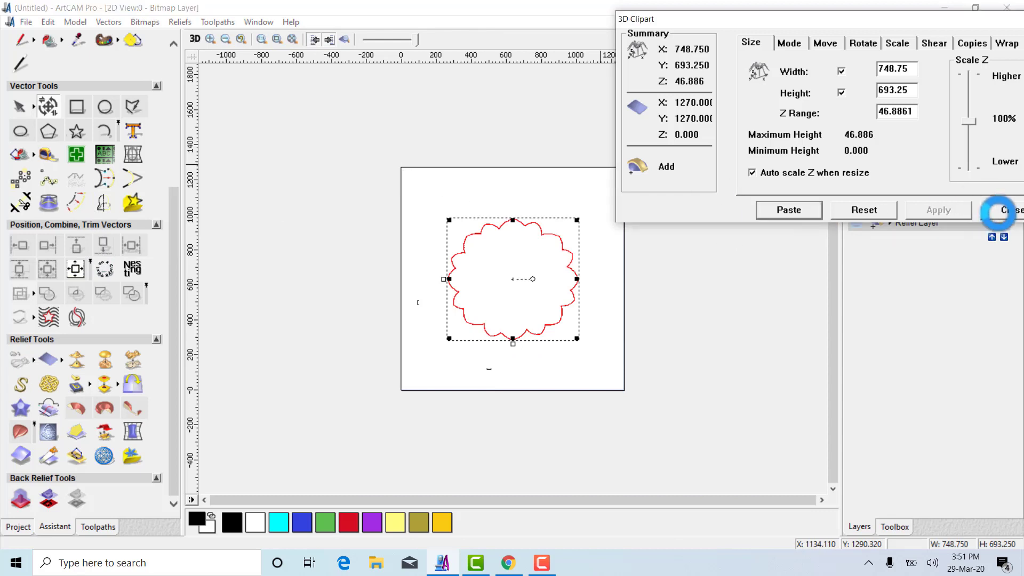
pyautogui.click(1005, 209)
# Tile the 2D and 3D views vertically and inspect the flower relief in 3D
pyautogui.click(258, 22)
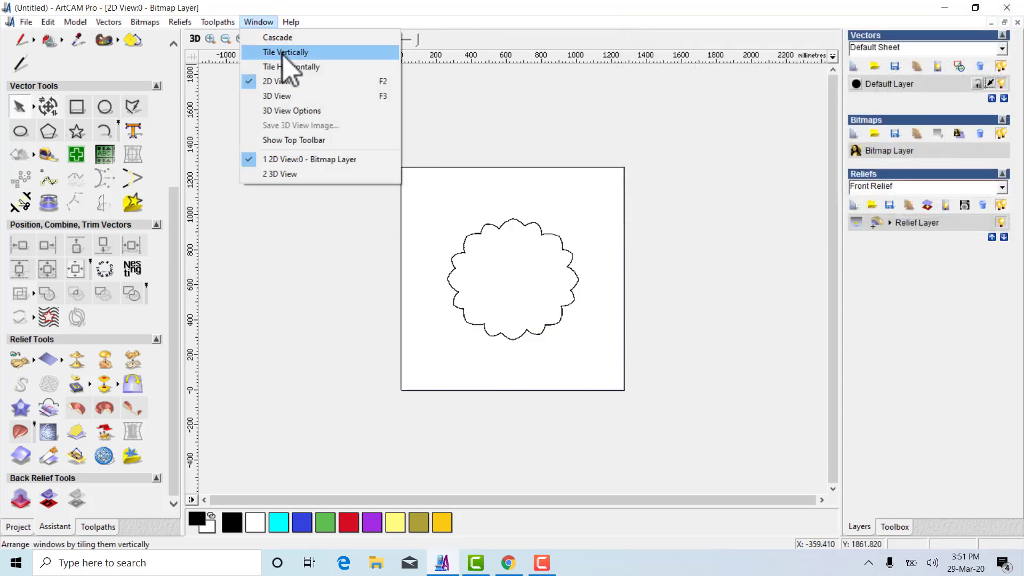
pyautogui.click(287, 53)
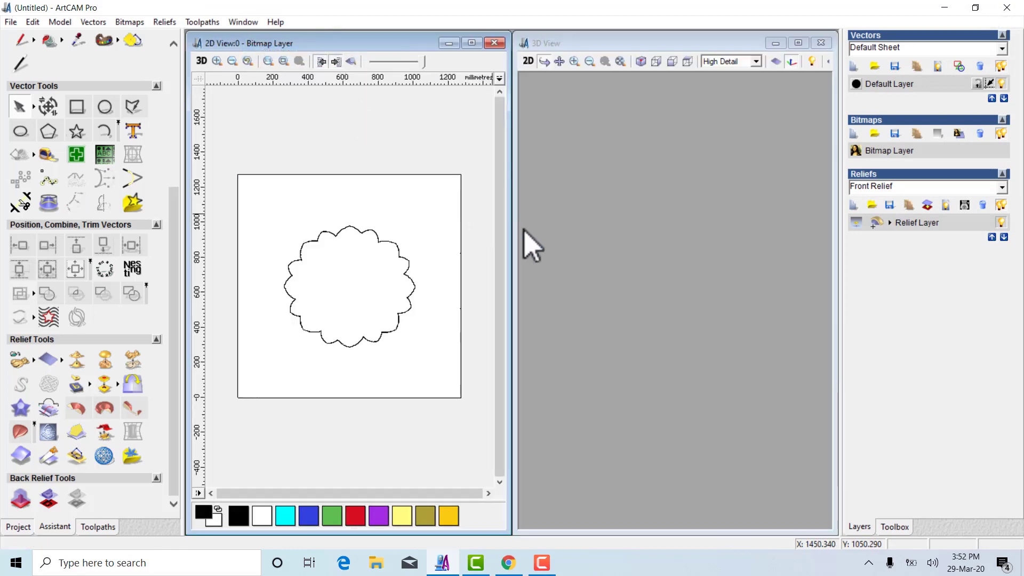
pyautogui.moveTo(672, 295); pyautogui.dragTo(642, 251)
pyautogui.scroll(2, 685, 281)
pyautogui.scroll(-2, 693, 295)
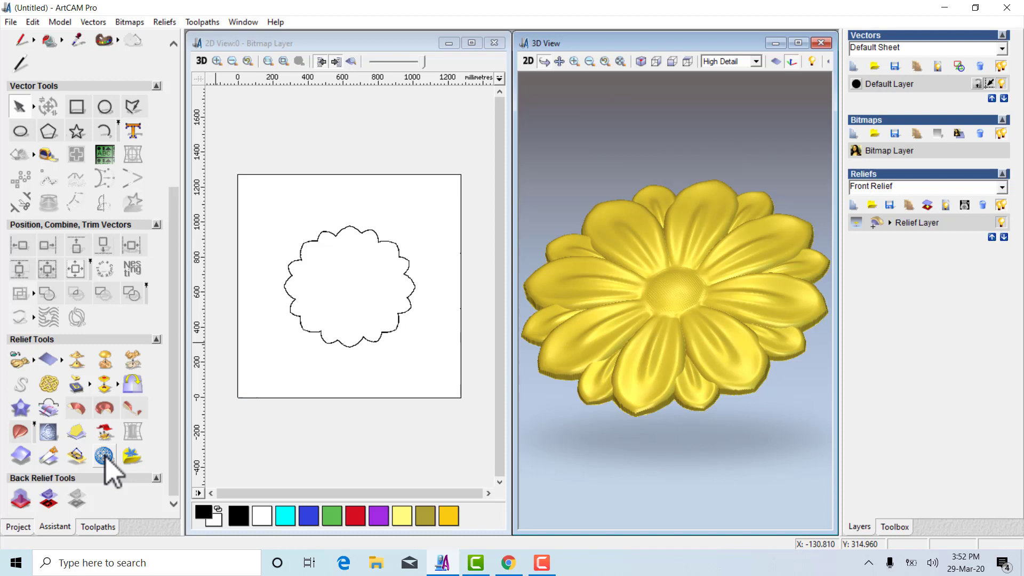
# Create a triangle mesh of the flower relief with 0.01 mm tolerance, closed with a flat plane and without limiting triangle size
pyautogui.click(104, 455)
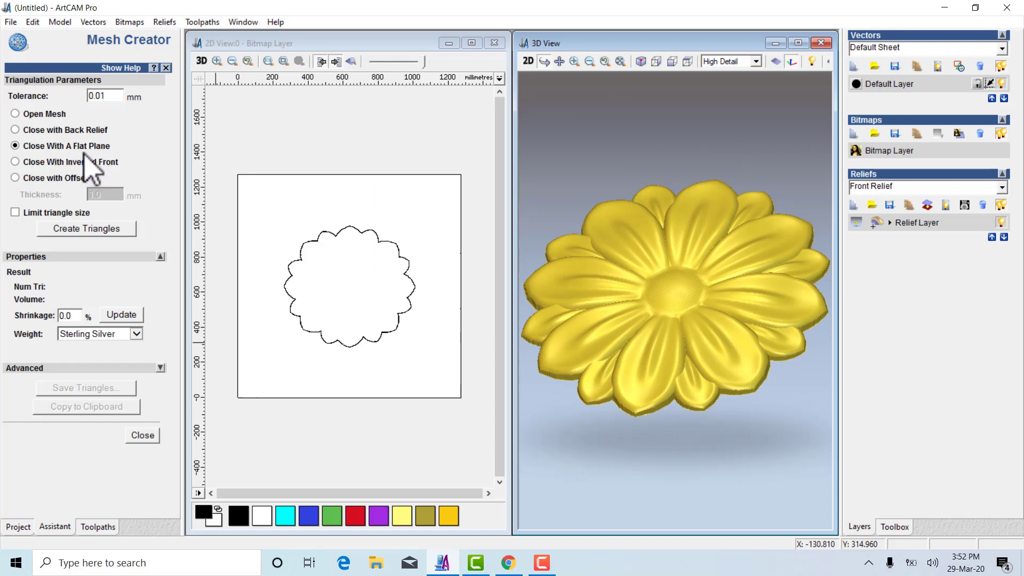
pyautogui.click(16, 212)
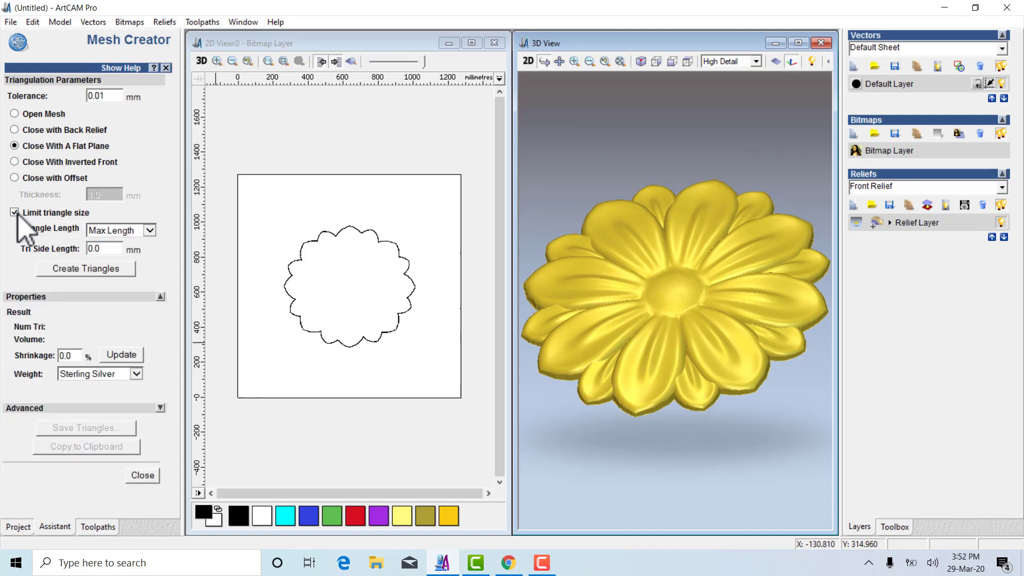
pyautogui.click(15, 212)
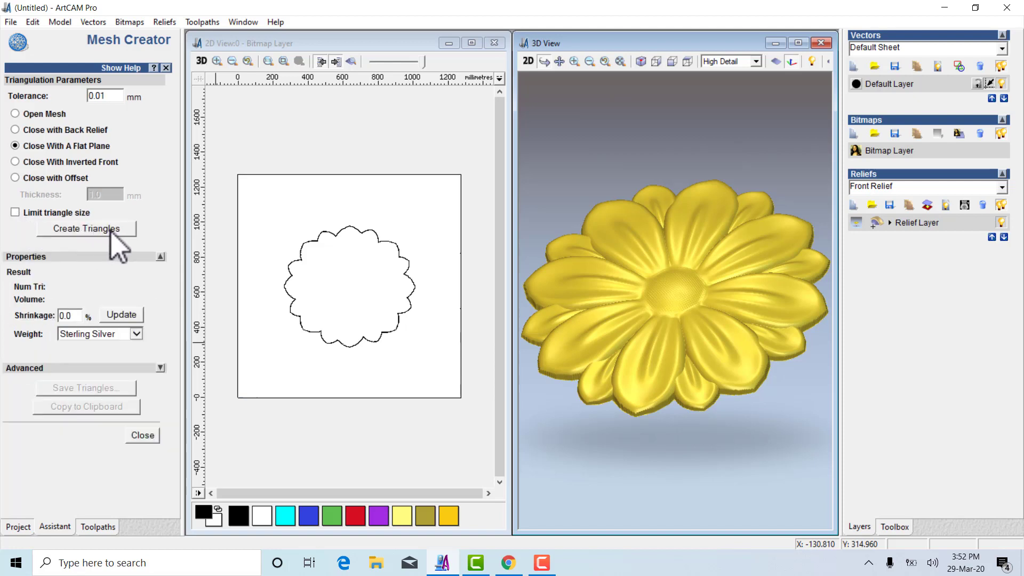
pyautogui.click(111, 231)
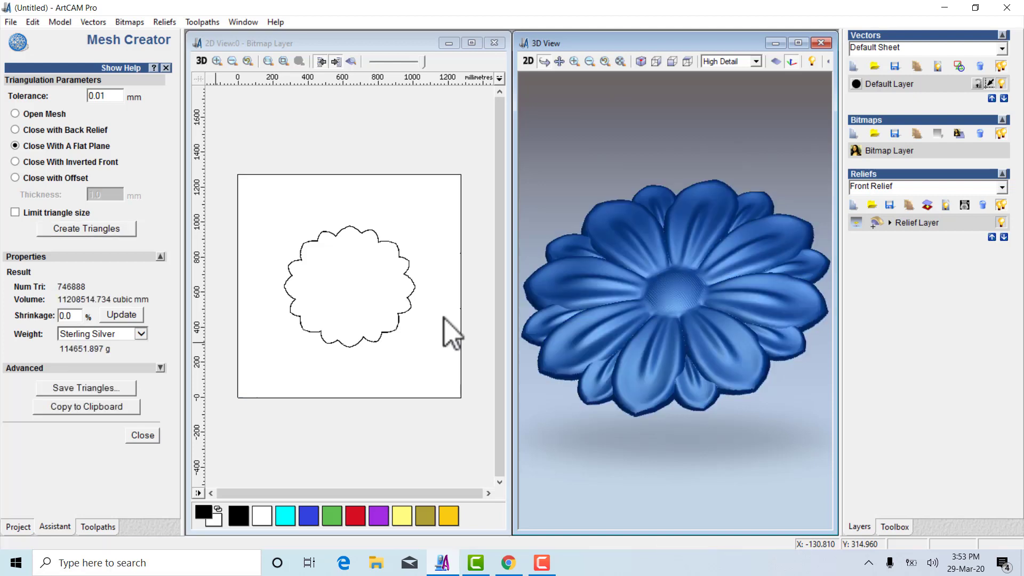
# Save the triangle mesh to the Desktop as an ArtCAM assembly file (*.3da) named 4, and close the Mesh Creator
pyautogui.scroll(2, 688, 326)
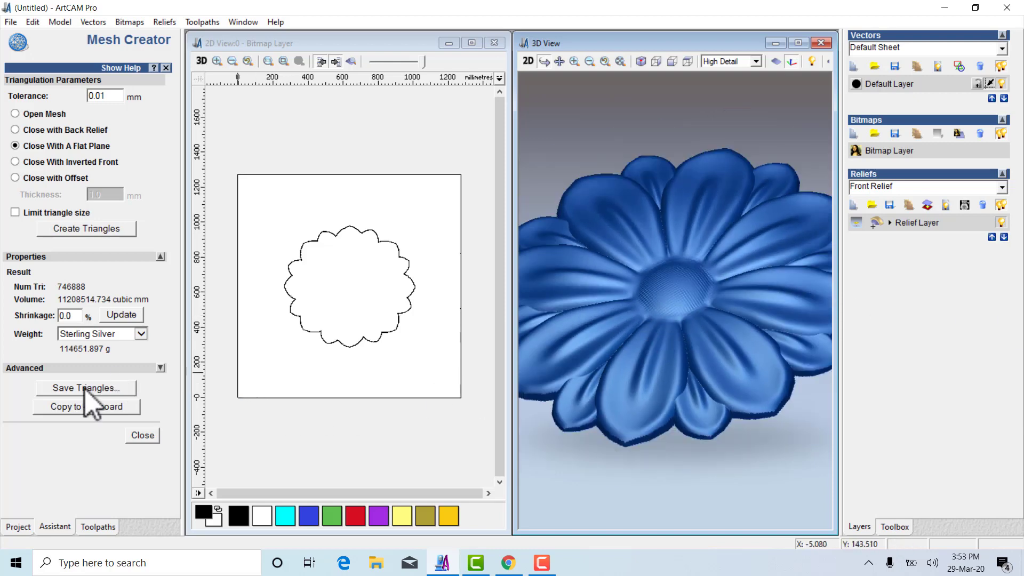
pyautogui.click(86, 388)
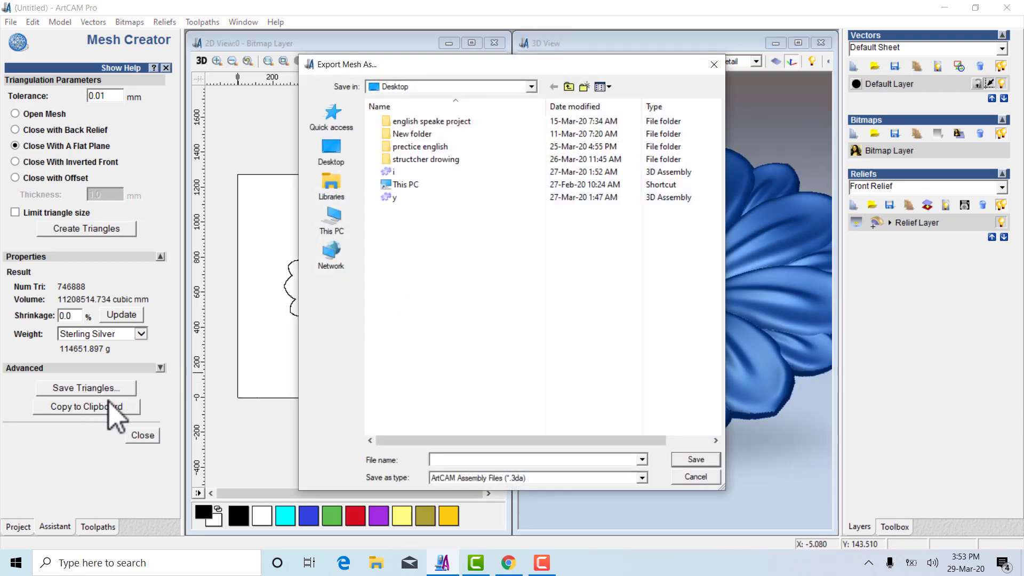
pyautogui.click(338, 151)
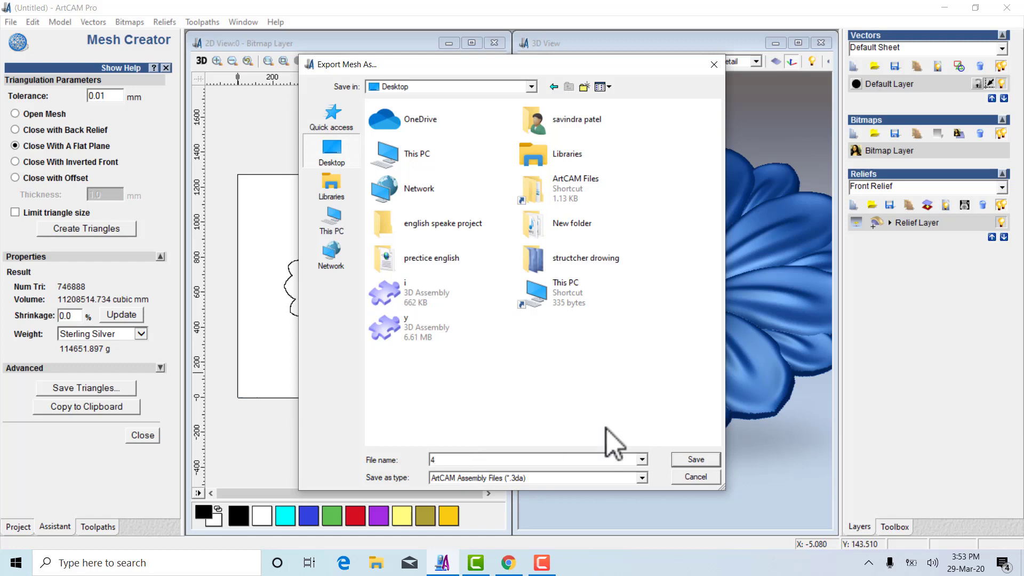
pyautogui.click(694, 459)
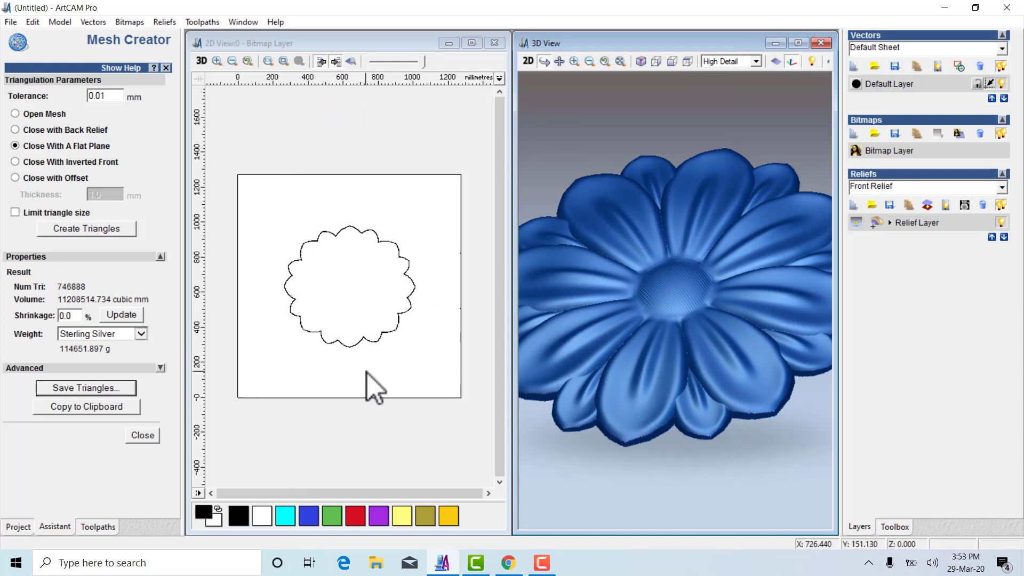
pyautogui.click(144, 435)
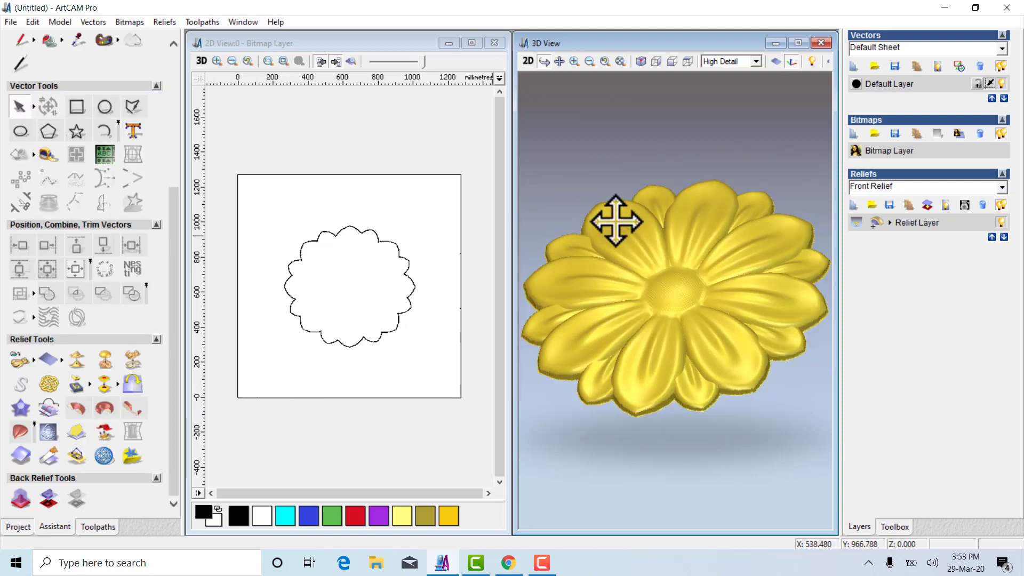
pyautogui.moveTo(616, 220); pyautogui.dragTo(657, 304)
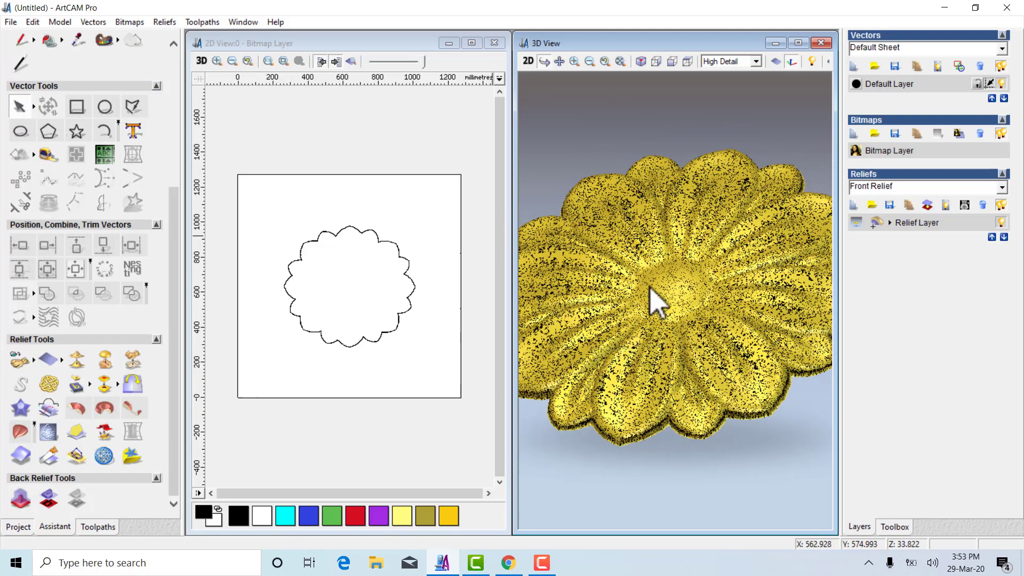
pyautogui.click(21, 363)
pyautogui.scroll(-2, 479, 235)
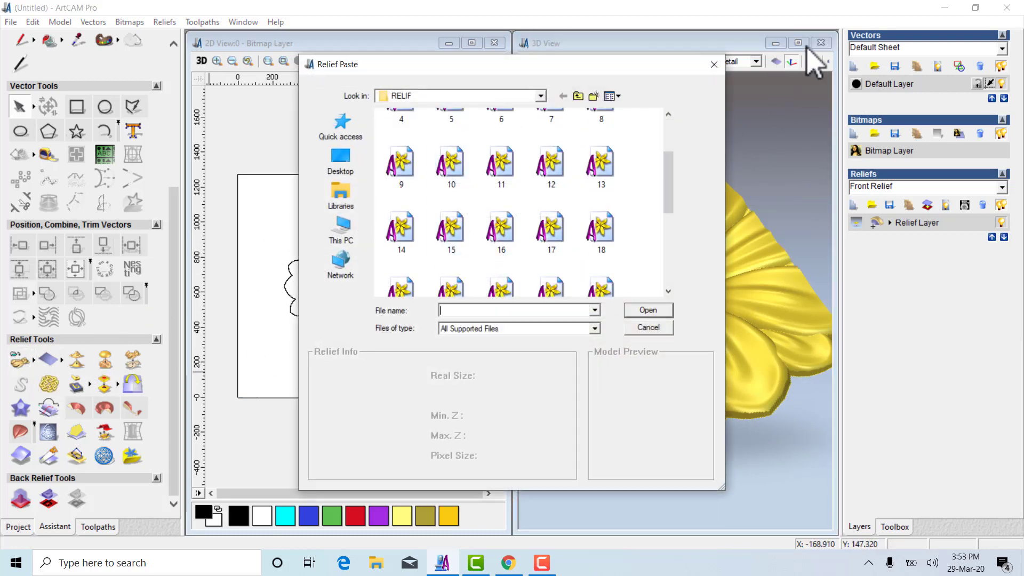
pyautogui.click(775, 94)
pyautogui.click(713, 64)
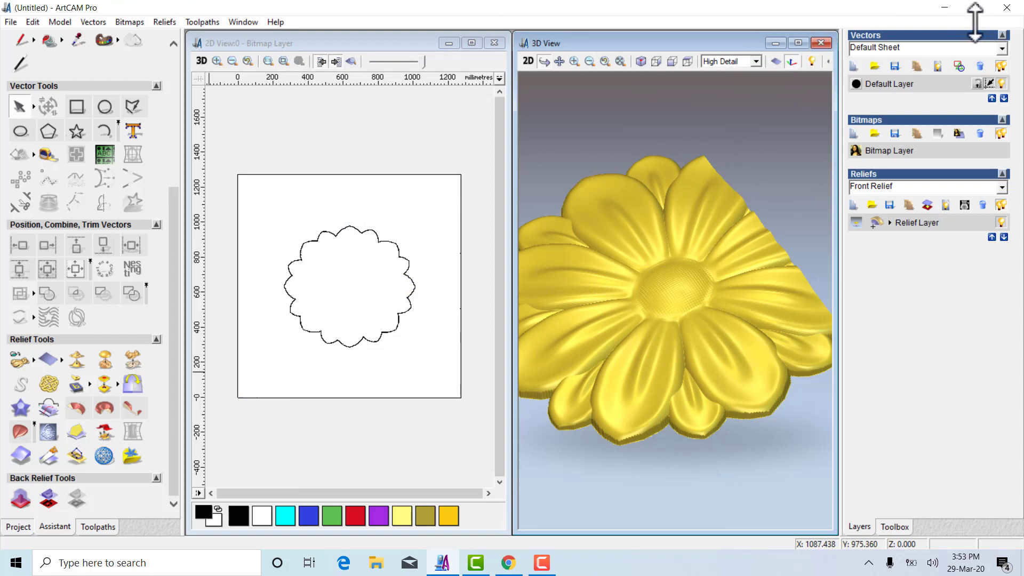
# Maximize the 2D view, minimize ArtCAM Pro and open Autodesk ArtCAM Premium 2018 from the desktop
pyautogui.click(471, 43)
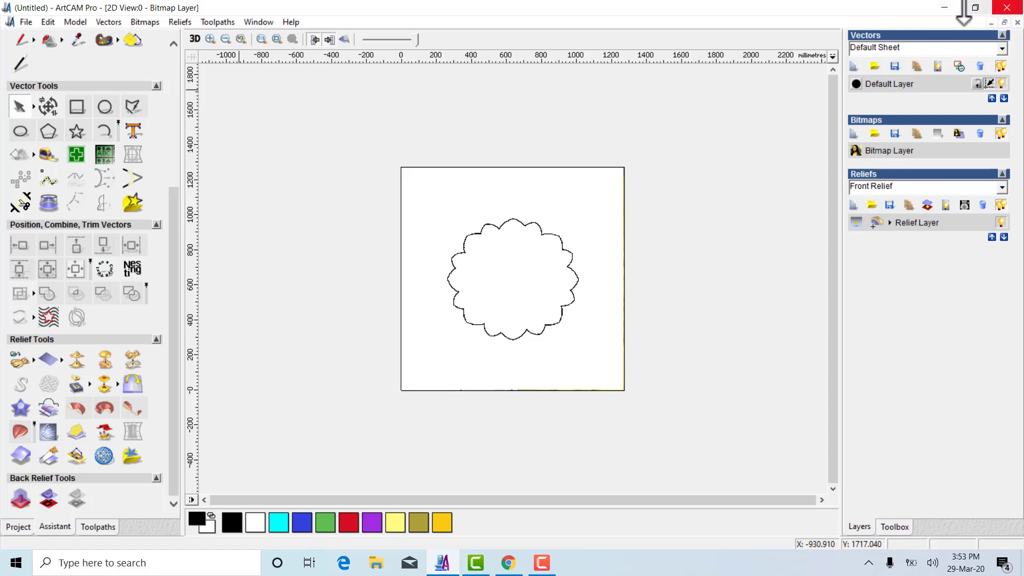
pyautogui.click(945, 8)
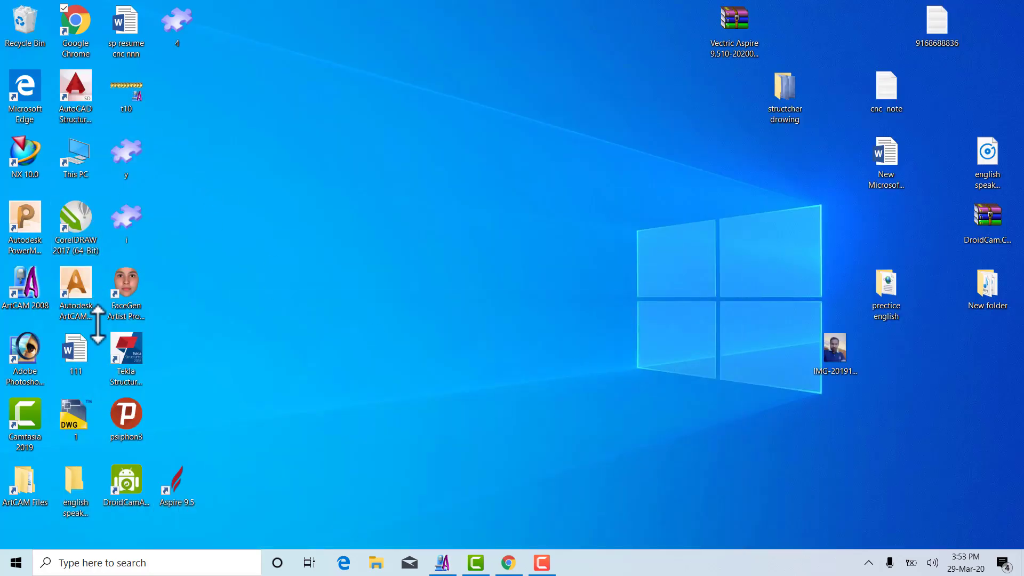
pyautogui.click(86, 291)
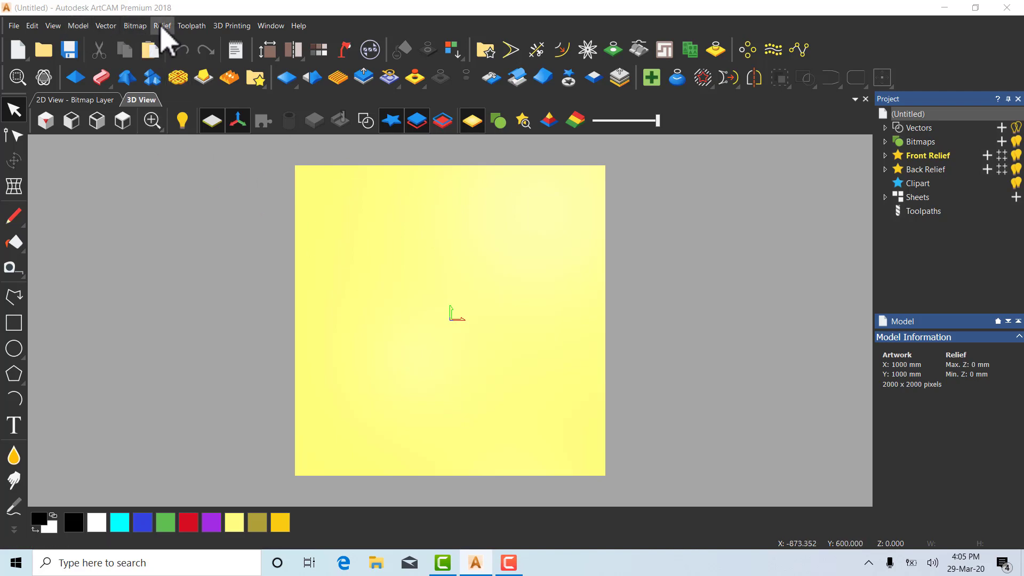
# Import the 3D model file 4 from the Desktop
pyautogui.click(162, 26)
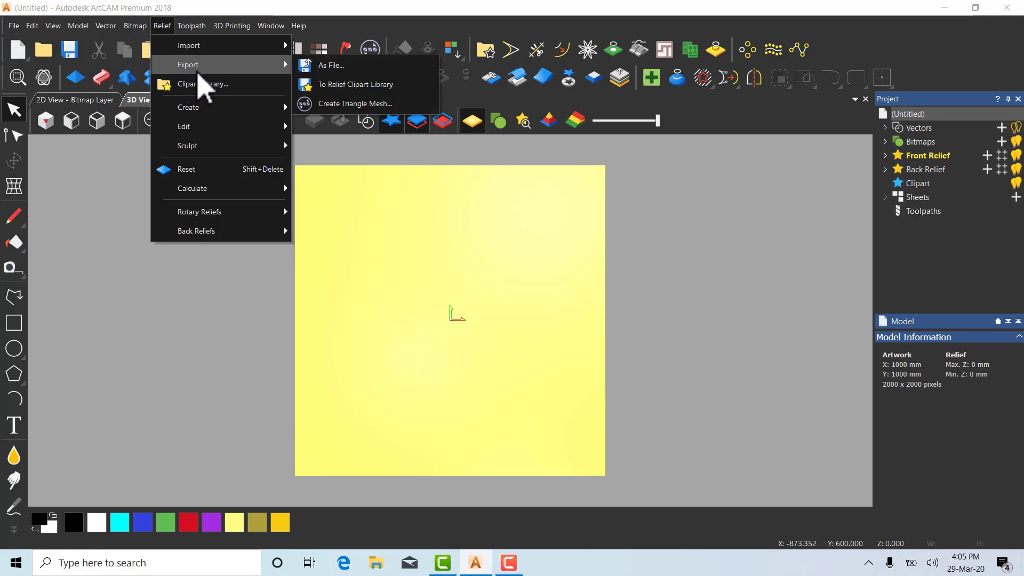
pyautogui.moveTo(235, 47)
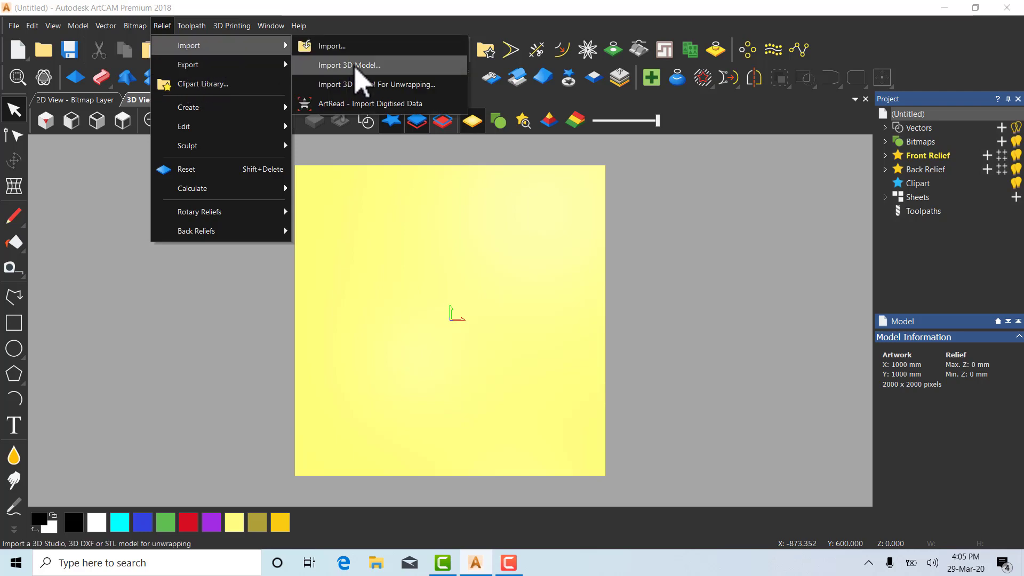
pyautogui.click(356, 66)
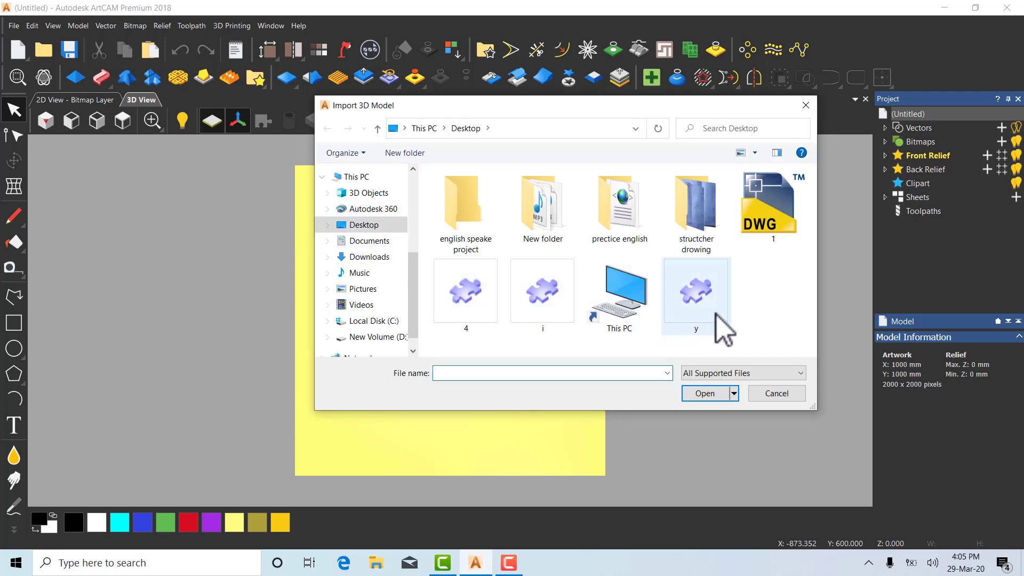
pyautogui.click(473, 309)
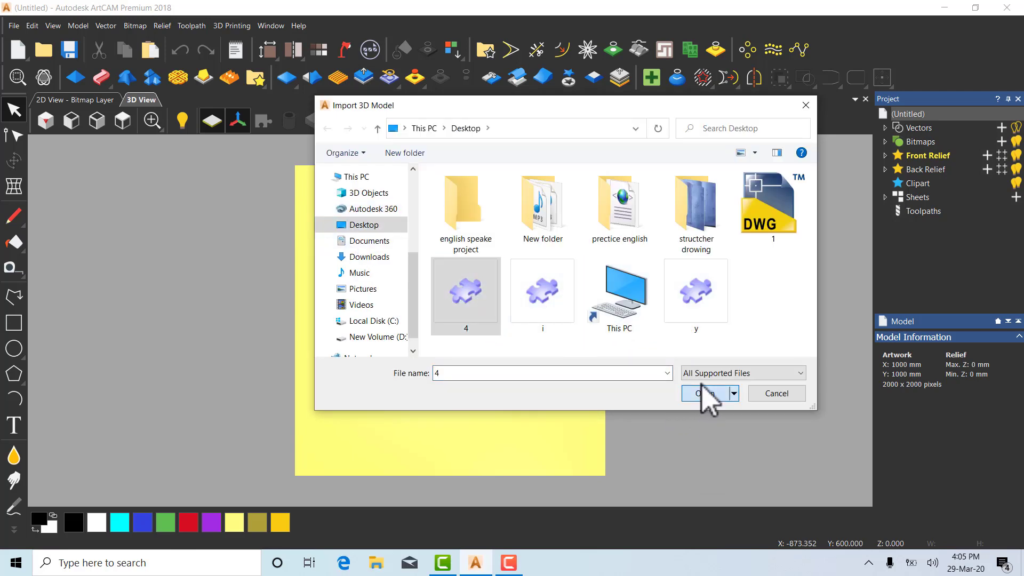
pyautogui.click(705, 394)
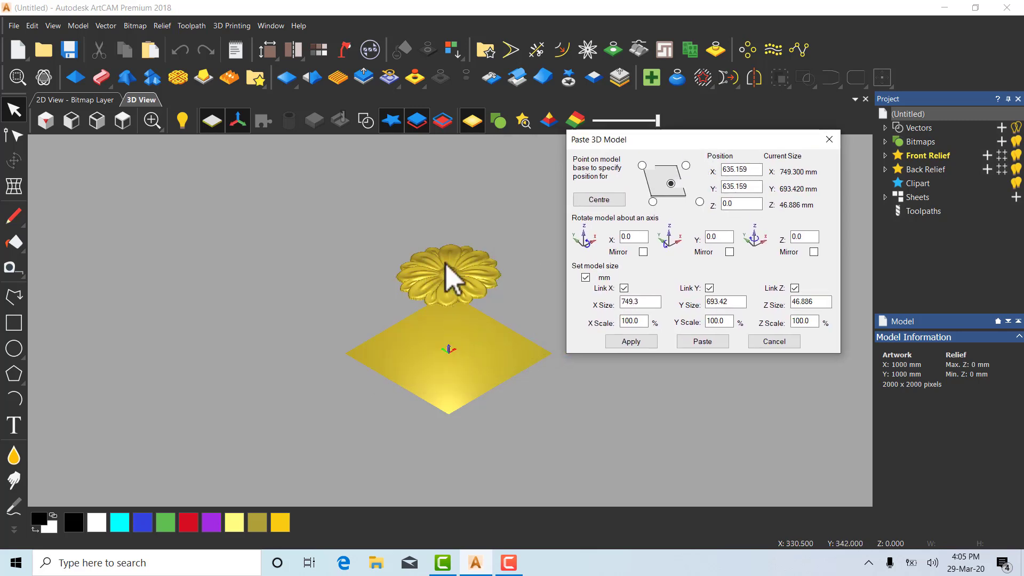
# Centre the imported flower model on the relief, paste it at its original size and close the paste dialog
pyautogui.moveTo(450, 274); pyautogui.dragTo(446, 221)
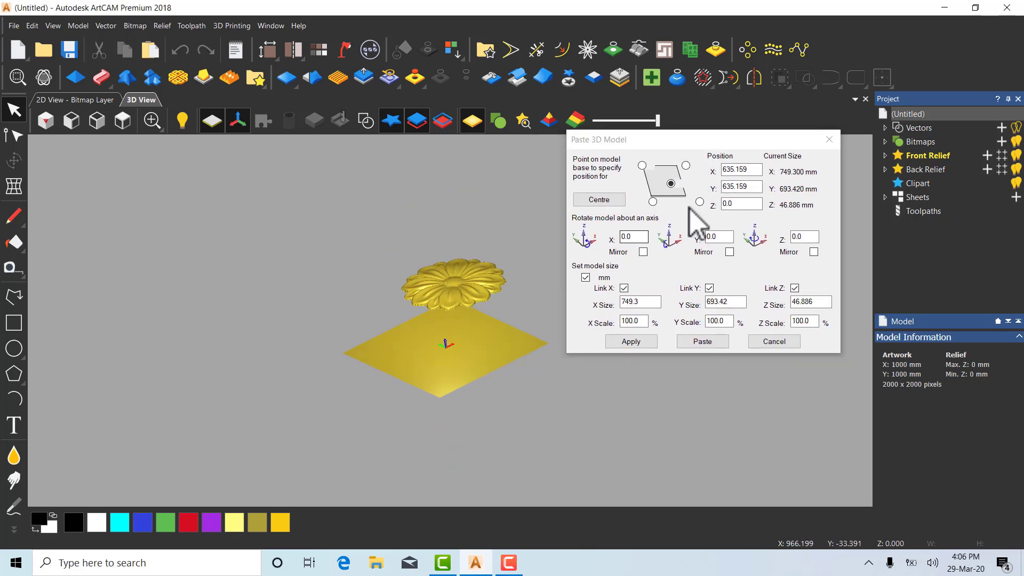
pyautogui.click(598, 200)
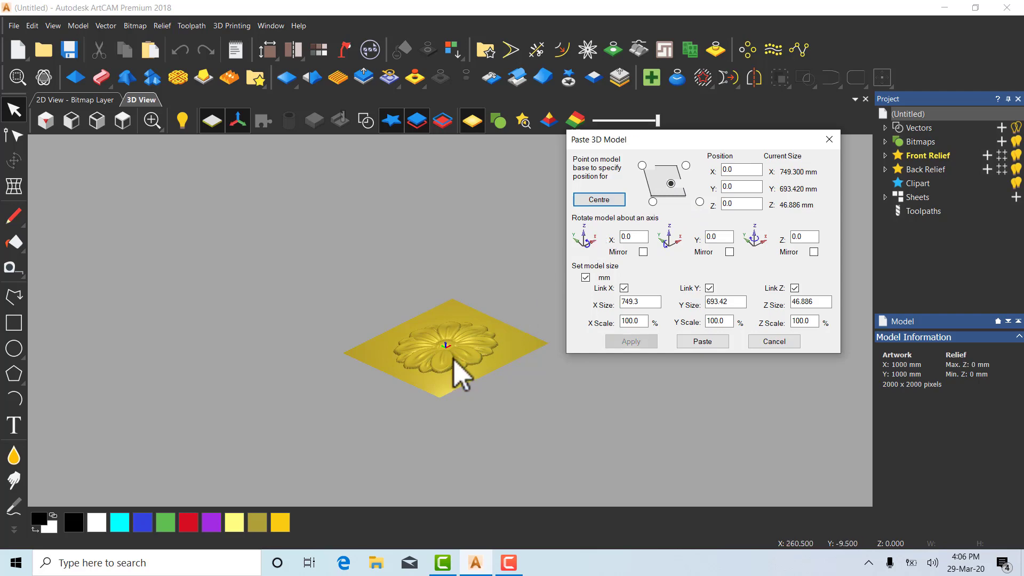
pyautogui.scroll(5, 457, 373)
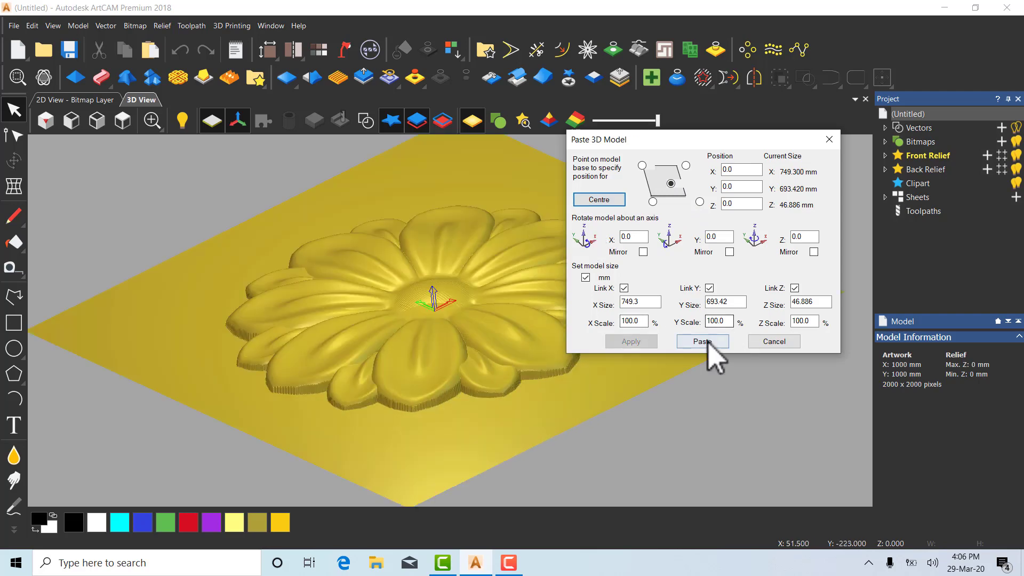
pyautogui.click(782, 341)
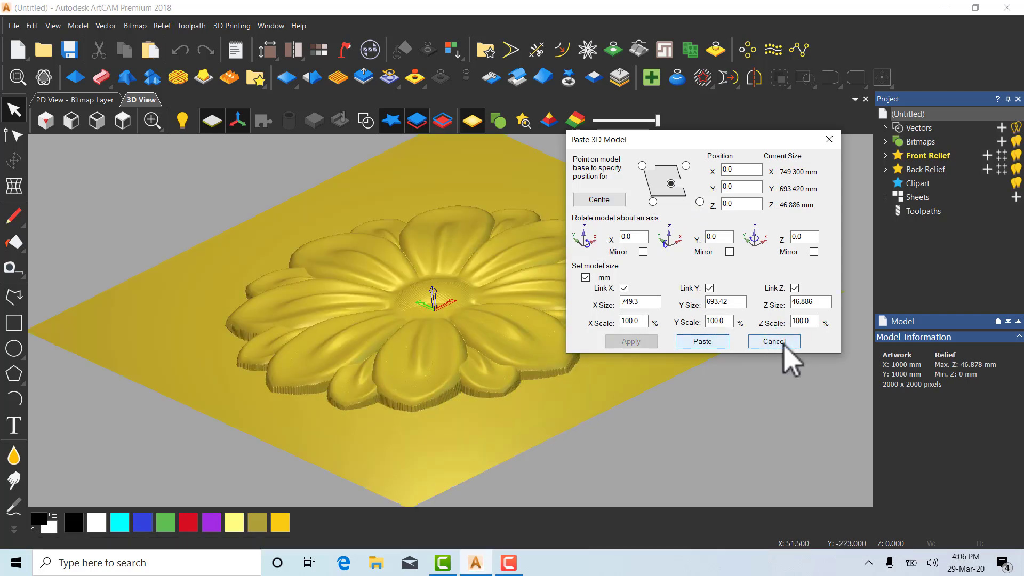
# Reset the front relief to zero height
pyautogui.moveTo(592, 284); pyautogui.dragTo(487, 378)
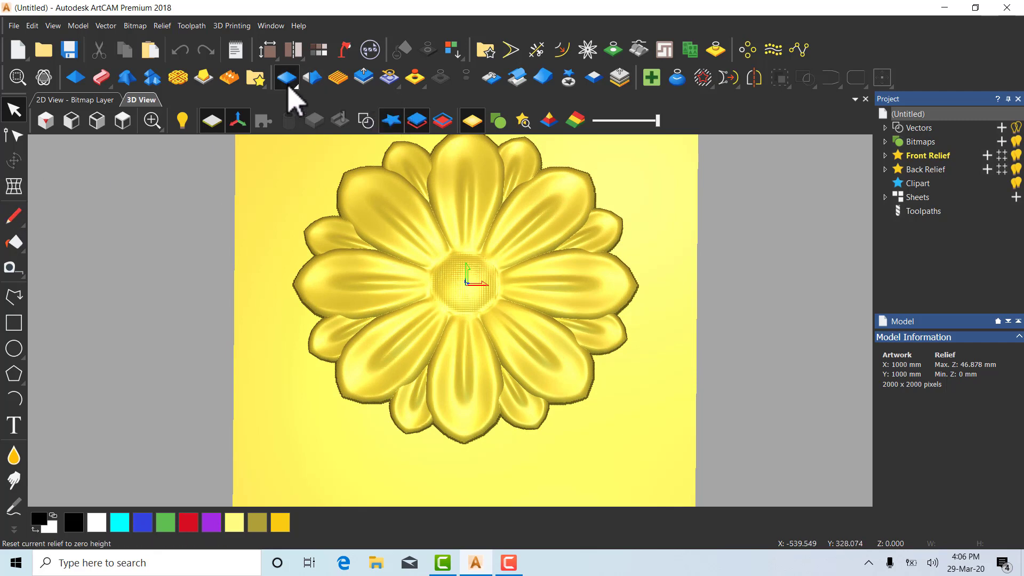
pyautogui.click(288, 87)
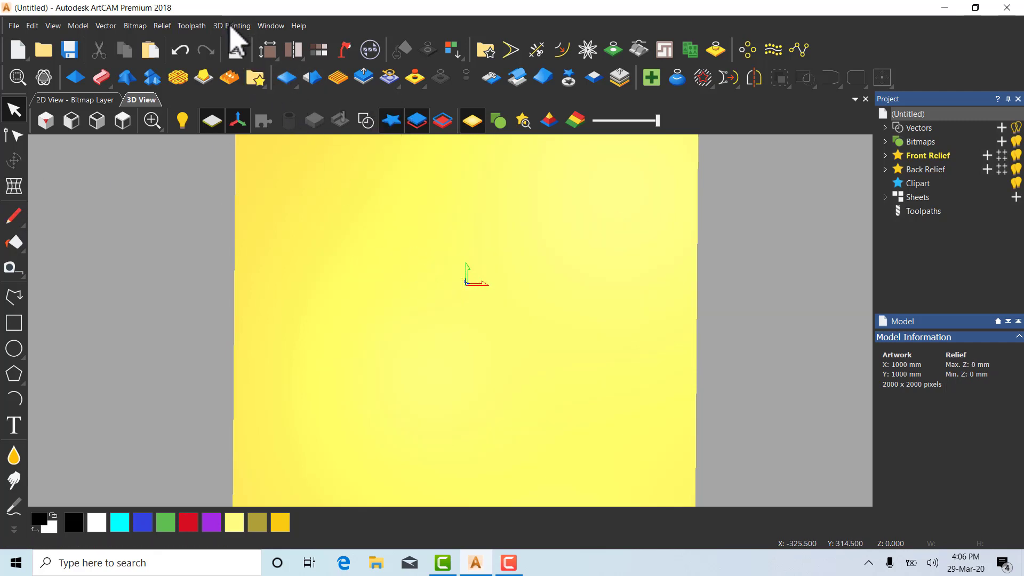
# Start a 3D model import and browse to the ARTCAM\RELIF folder on drive D
pyautogui.click(162, 26)
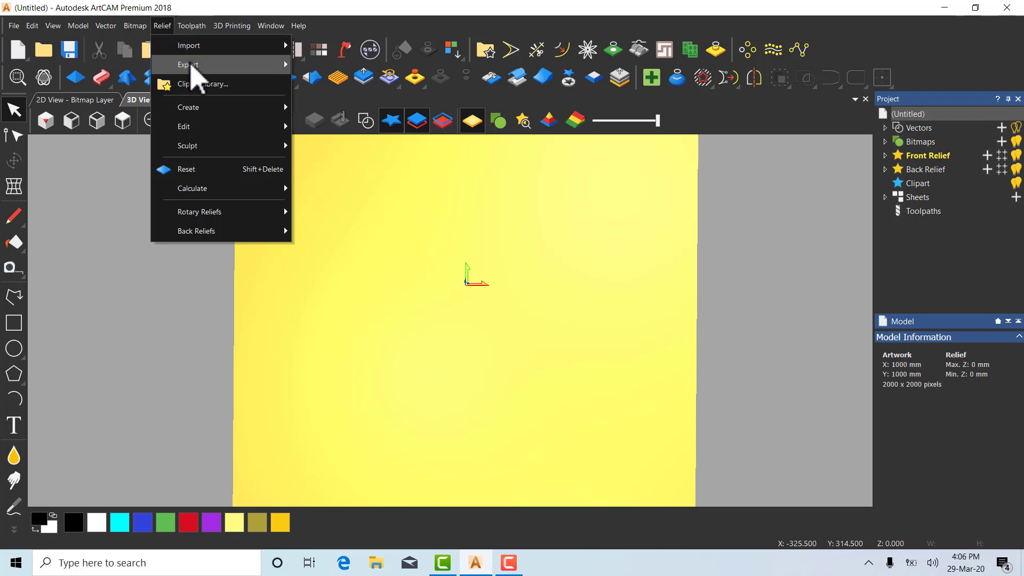
pyautogui.moveTo(209, 46)
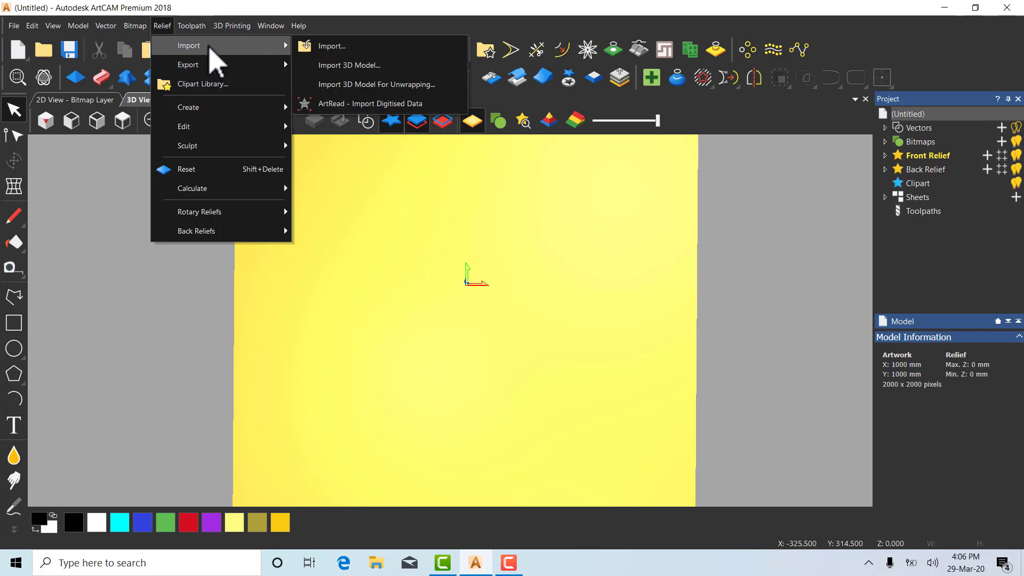
pyautogui.click(376, 65)
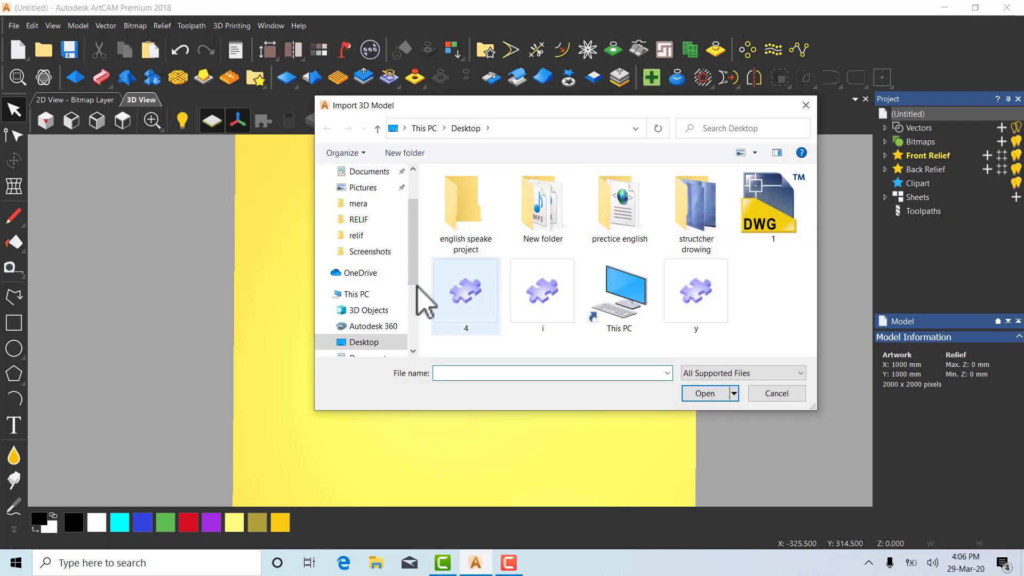
pyautogui.scroll(-2, 389, 341)
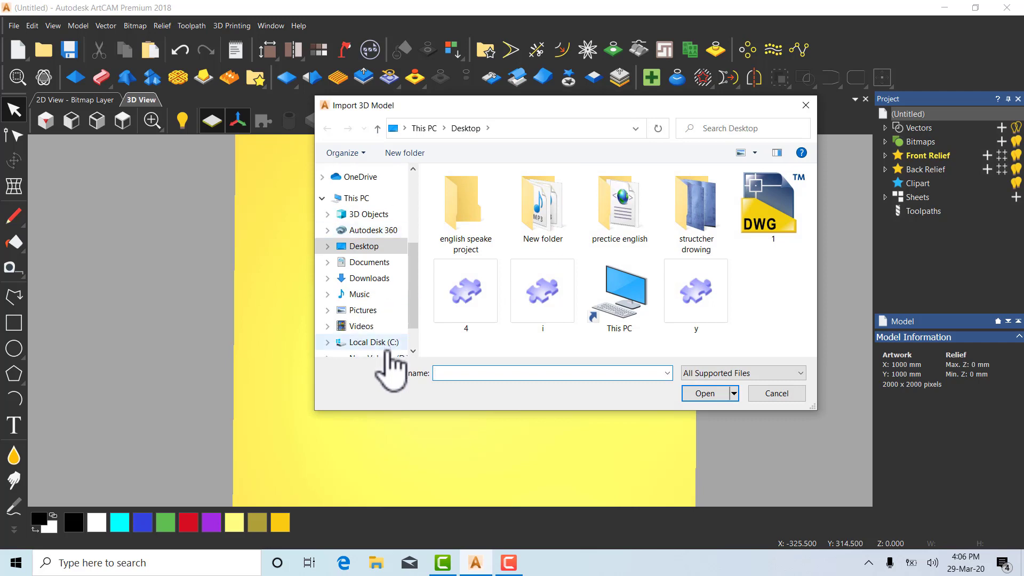
pyautogui.scroll(-1, 388, 366)
pyautogui.click(371, 315)
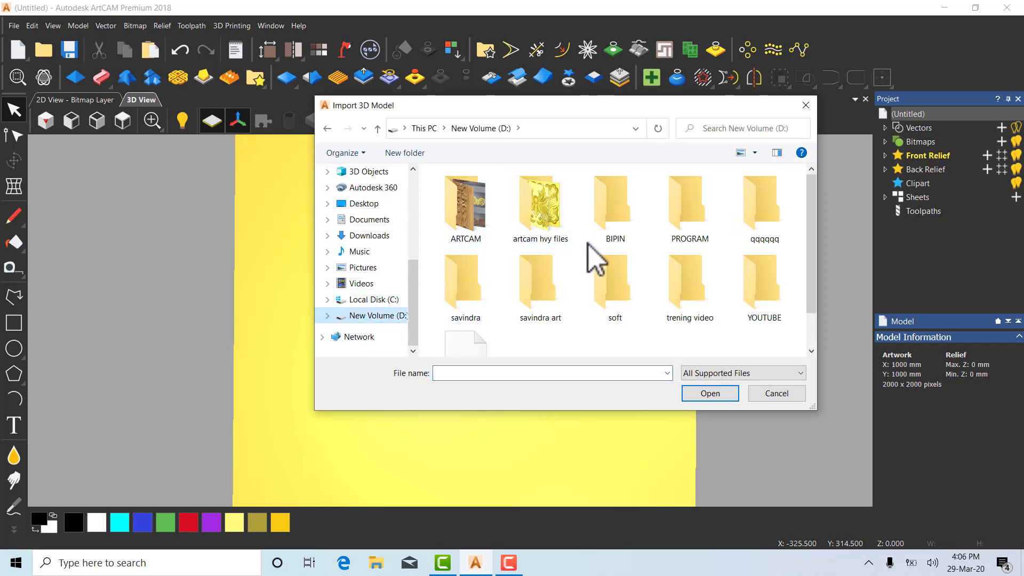
pyautogui.doubleClick(472, 227)
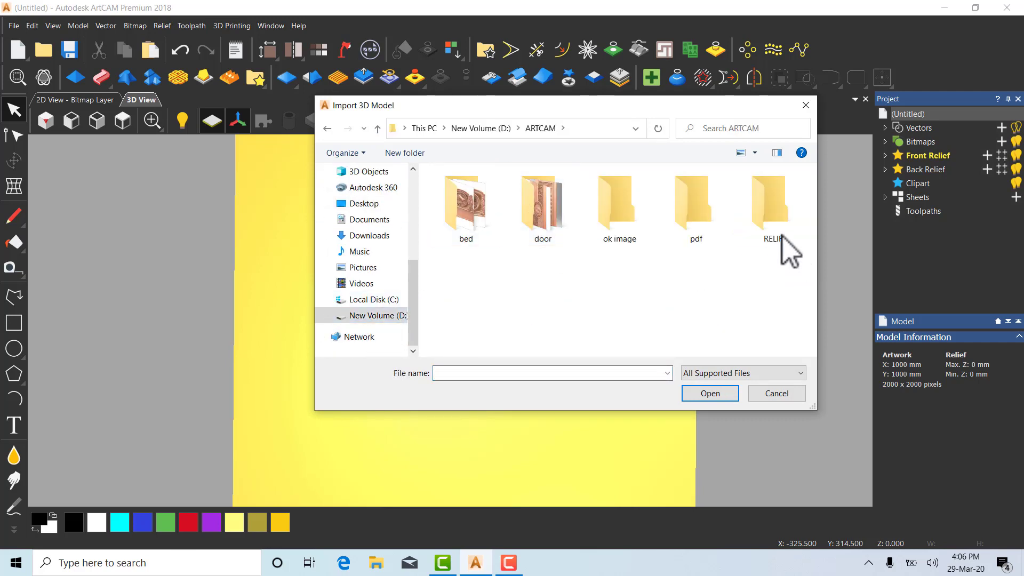
pyautogui.click(771, 224)
pyautogui.press('Return')
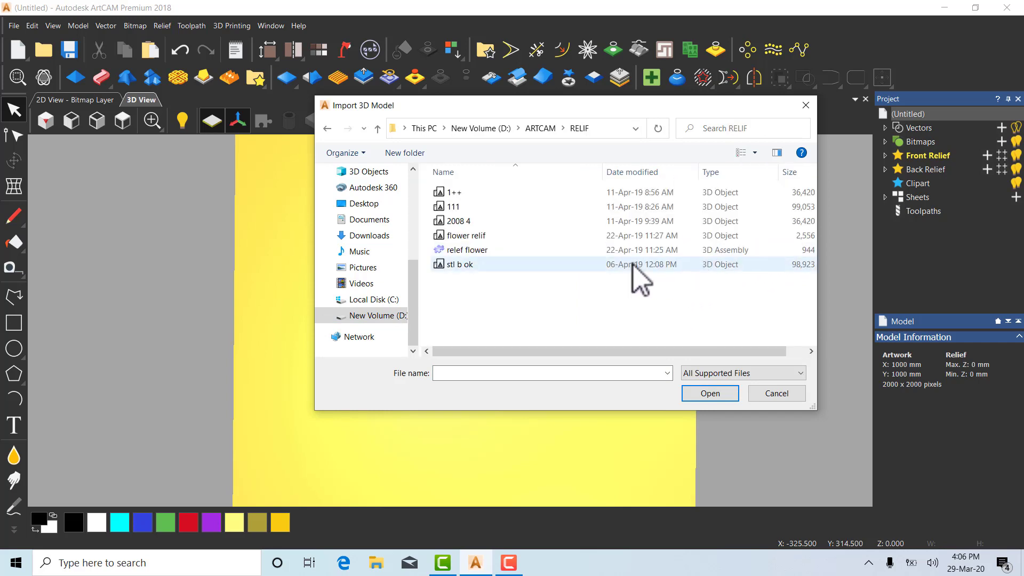
# List all file types in the RELIF folder and try to import the ArtCAM relief file 10 as a 3D model
pyautogui.click(377, 129)
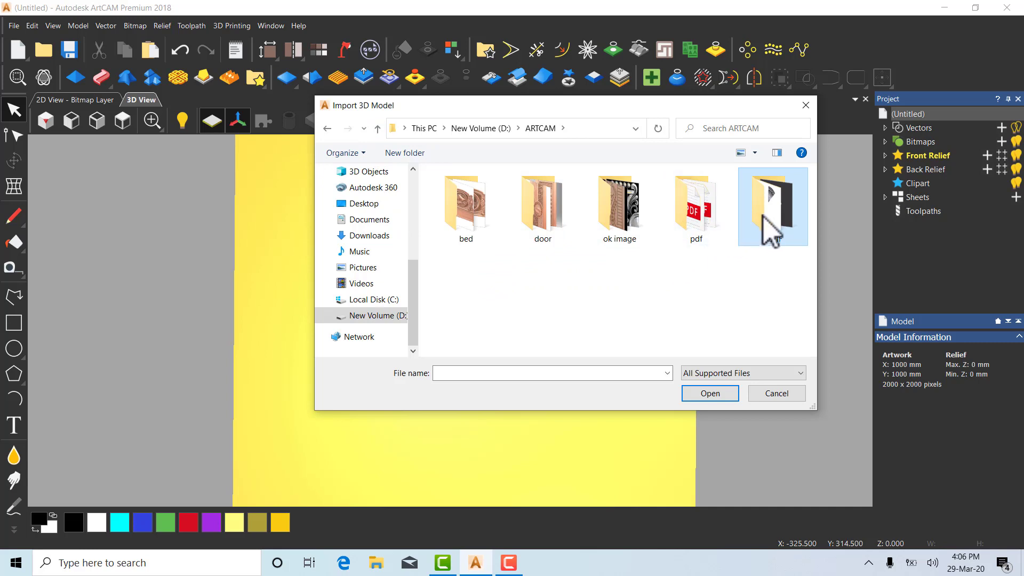
pyautogui.doubleClick(775, 225)
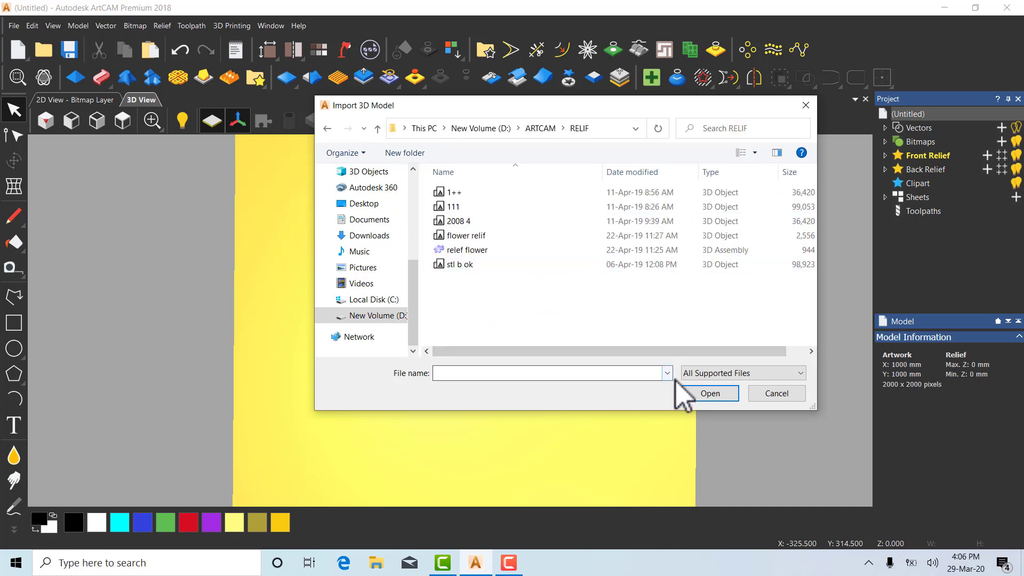
pyautogui.click(709, 373)
pyautogui.click(713, 420)
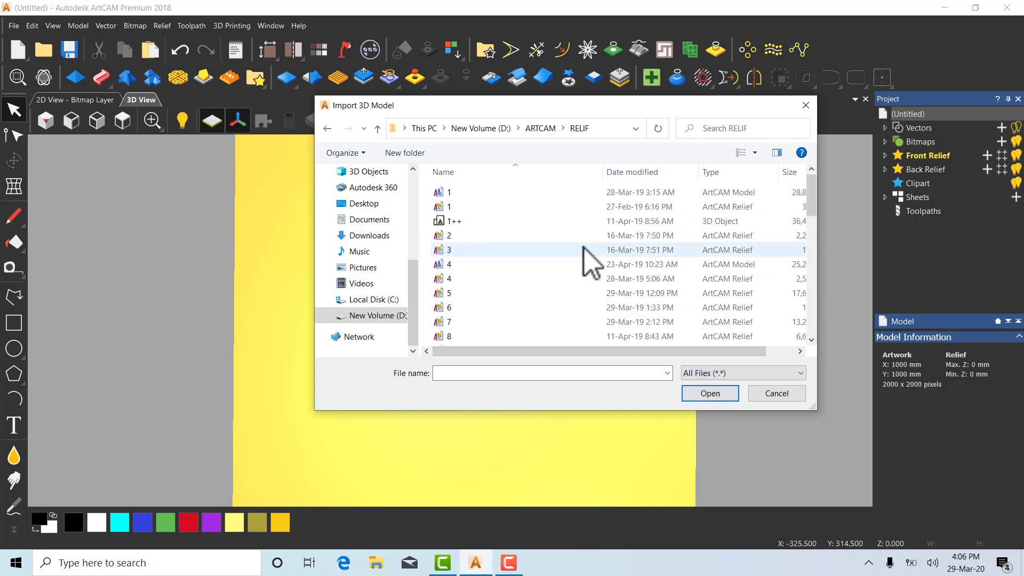
pyautogui.scroll(-3, 534, 299)
pyautogui.click(472, 238)
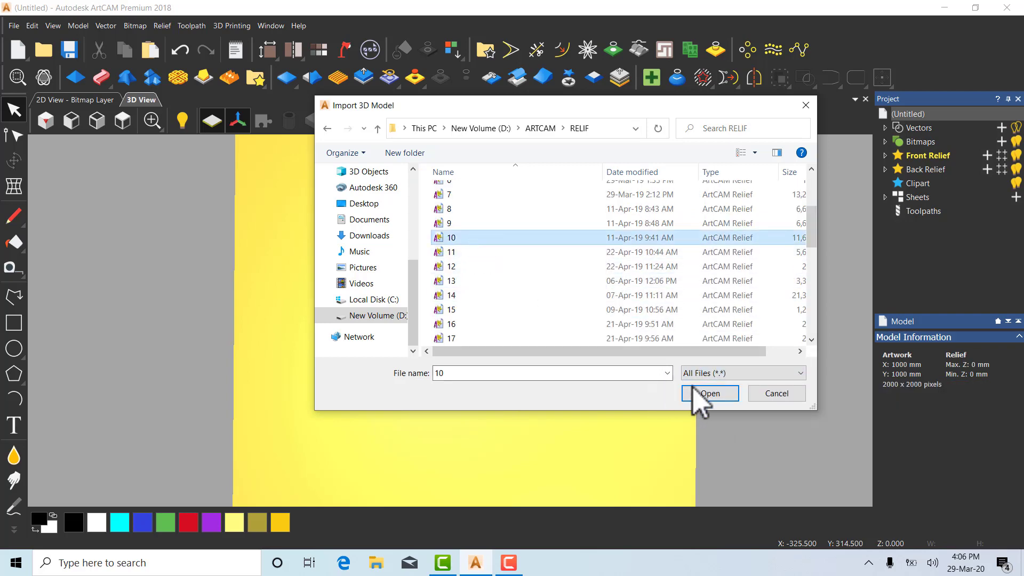
pyautogui.click(709, 393)
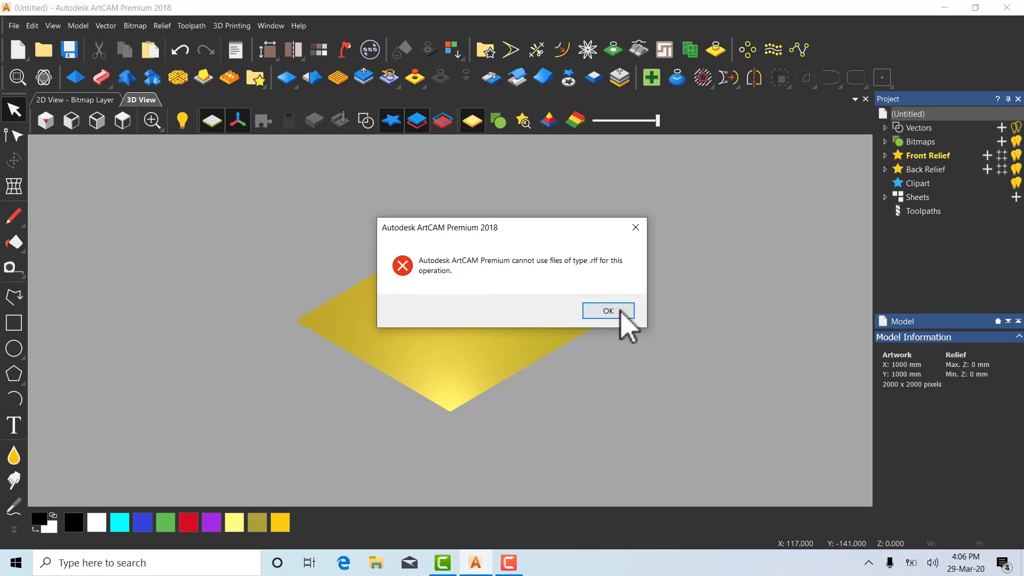
pyautogui.click(613, 311)
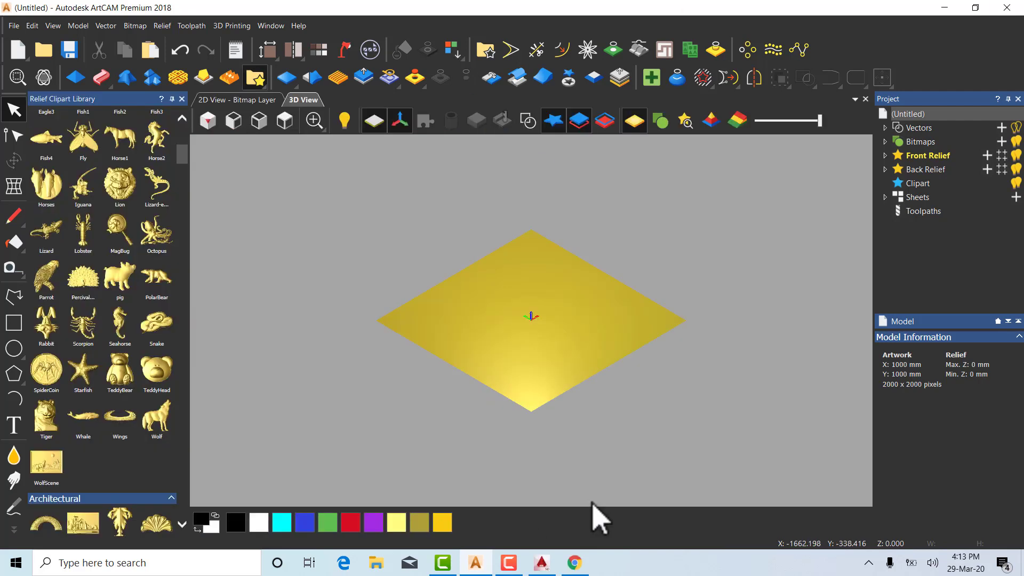
# Browse the relief clipart library's categories and look through the Animals reliefs
pyautogui.click(509, 564)
pyautogui.scroll(-1, 112, 416)
pyautogui.scroll(-1, 106, 414)
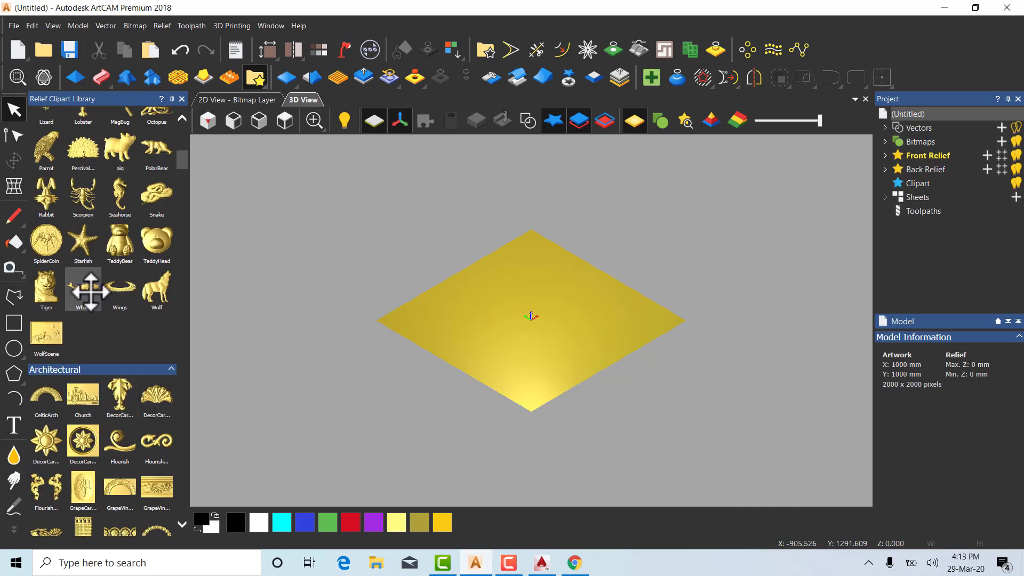
pyautogui.scroll(-3, 112, 416)
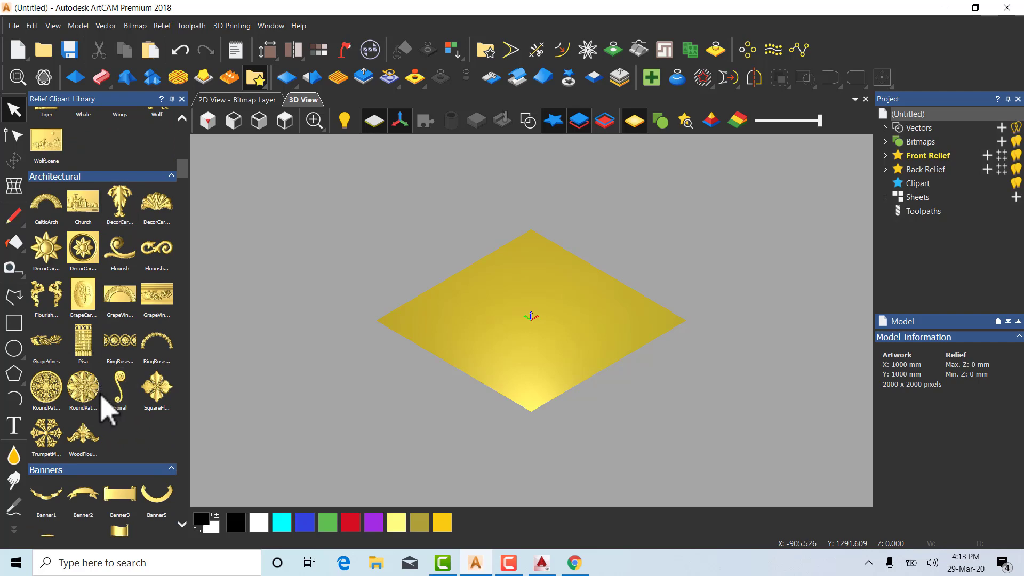
pyautogui.scroll(-6, 119, 288)
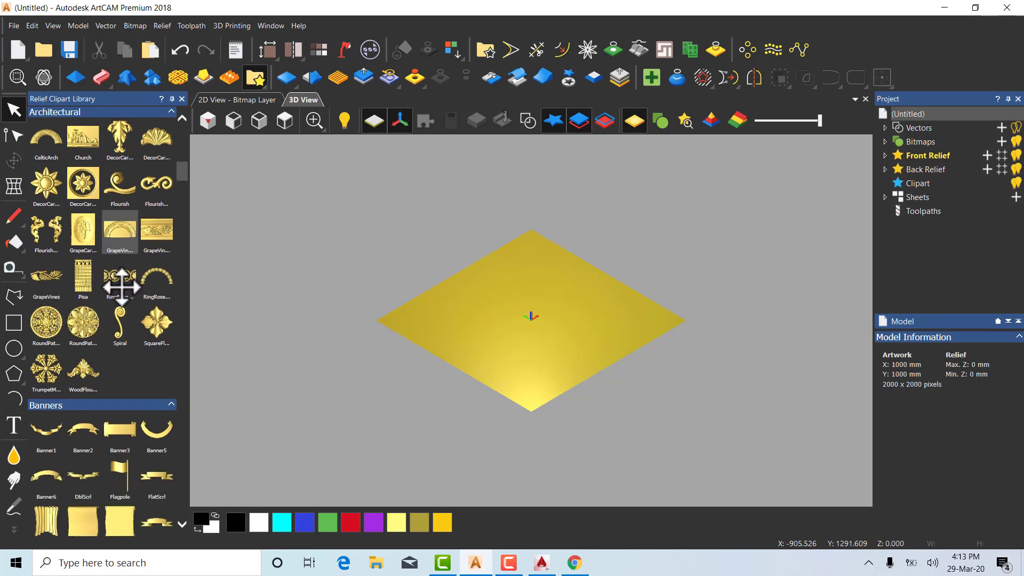
pyautogui.scroll(12, 128, 419)
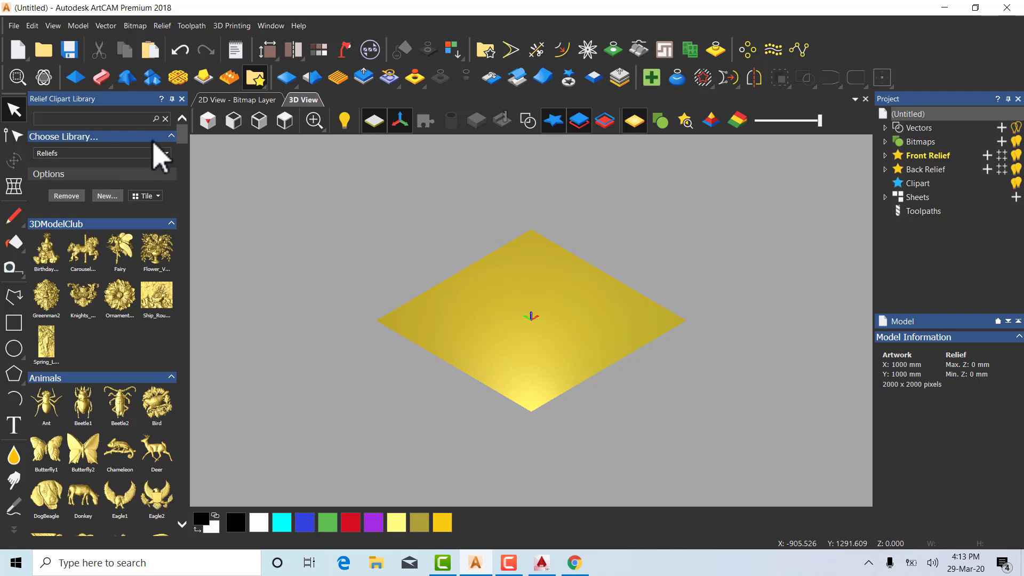
pyautogui.click(167, 154)
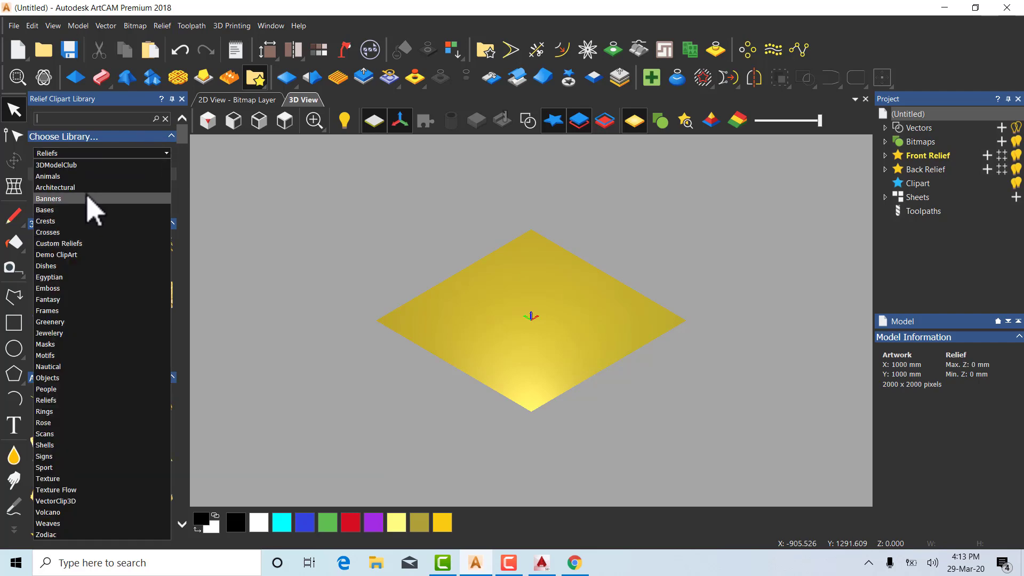
pyautogui.click(90, 176)
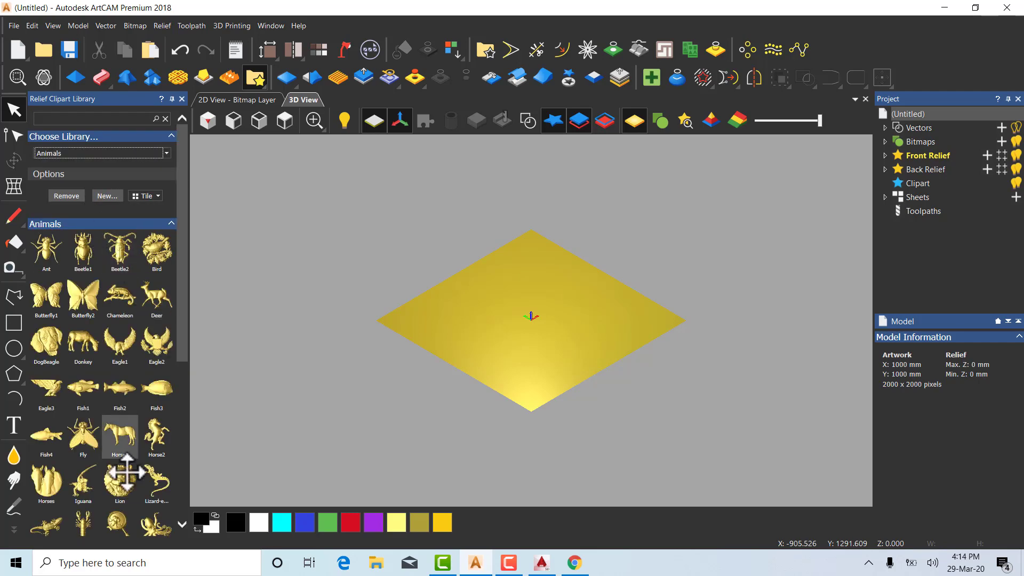
pyautogui.scroll(-5, 128, 480)
pyautogui.scroll(5, 146, 387)
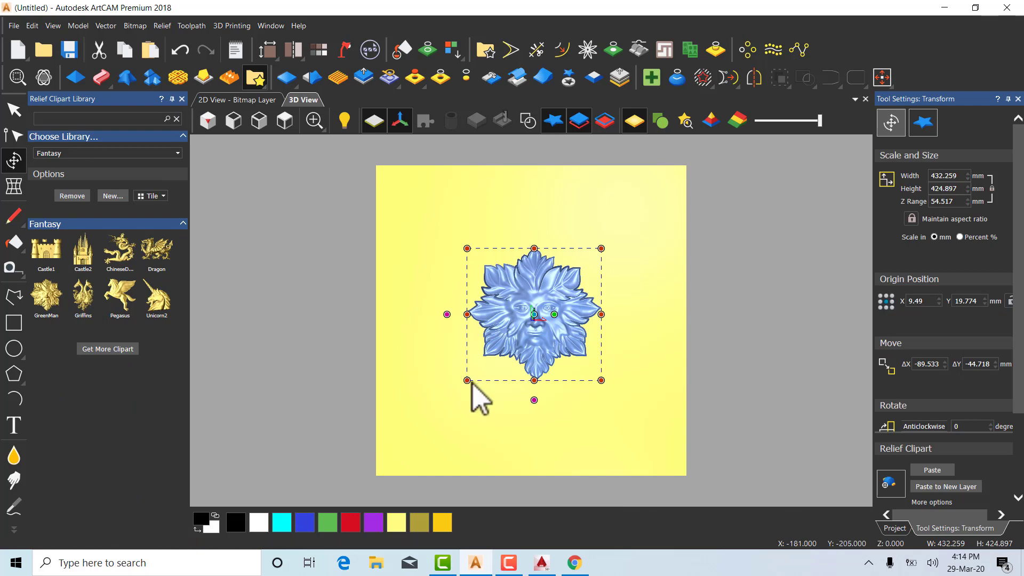
# Paste the GreenMan clipart to a new layer, enlarged to about 963 × 946 mm and centred in the model
pyautogui.moveTo(467, 380); pyautogui.dragTo(396, 449)
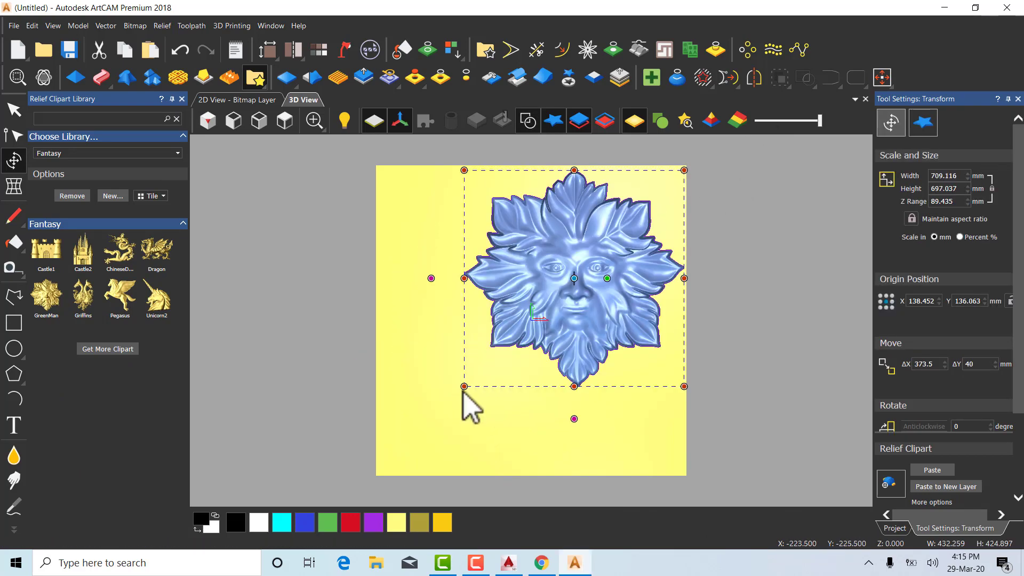
pyautogui.moveTo(464, 387); pyautogui.dragTo(404, 481)
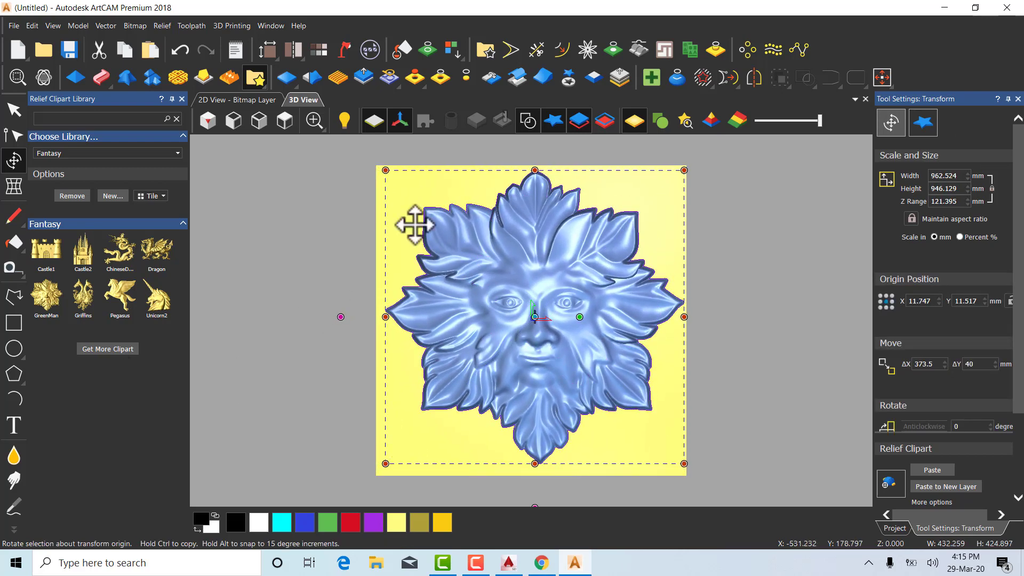
pyautogui.click(881, 79)
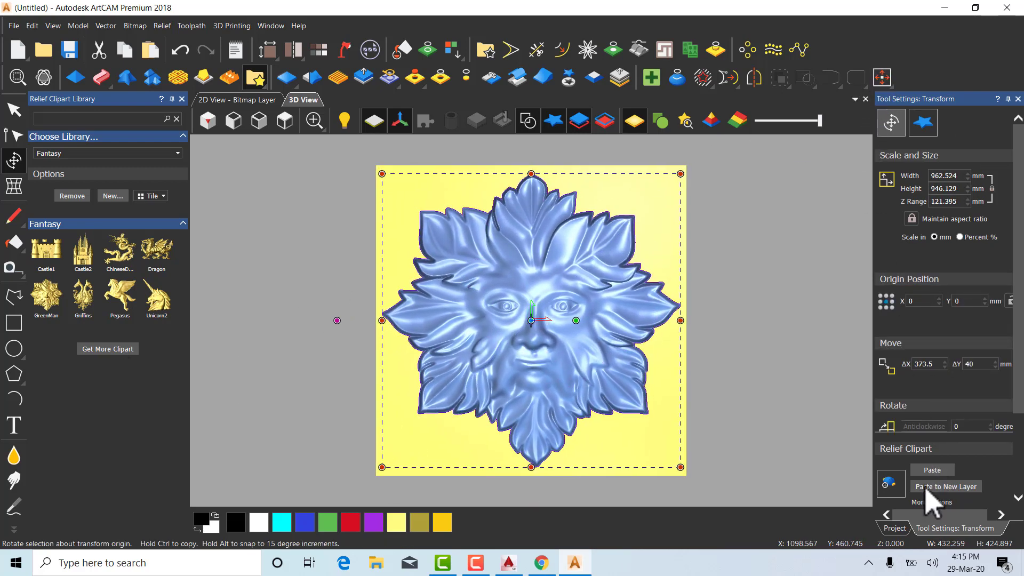
pyautogui.click(949, 485)
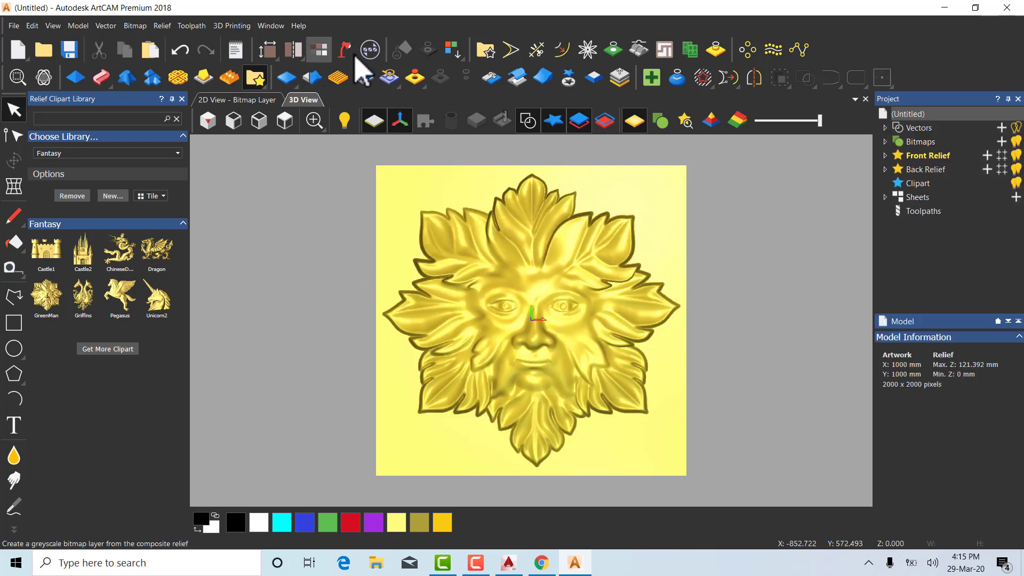
# Create a triangle mesh of the relief closed with a flat plane and save it on the Desktop as ArtCAM assembly file 5
pyautogui.click(370, 50)
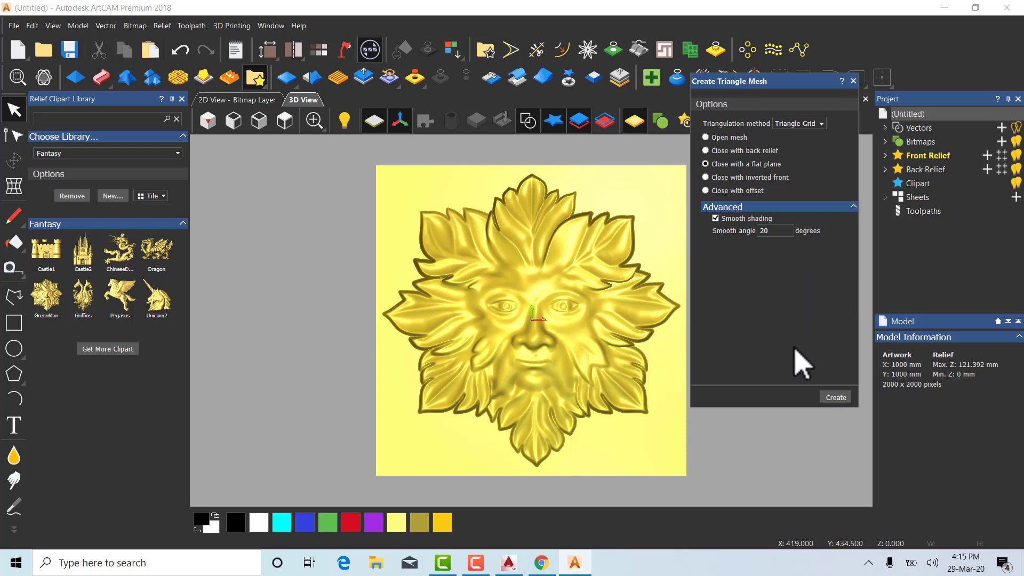
pyautogui.click(832, 398)
pyautogui.scroll(-2, 823, 320)
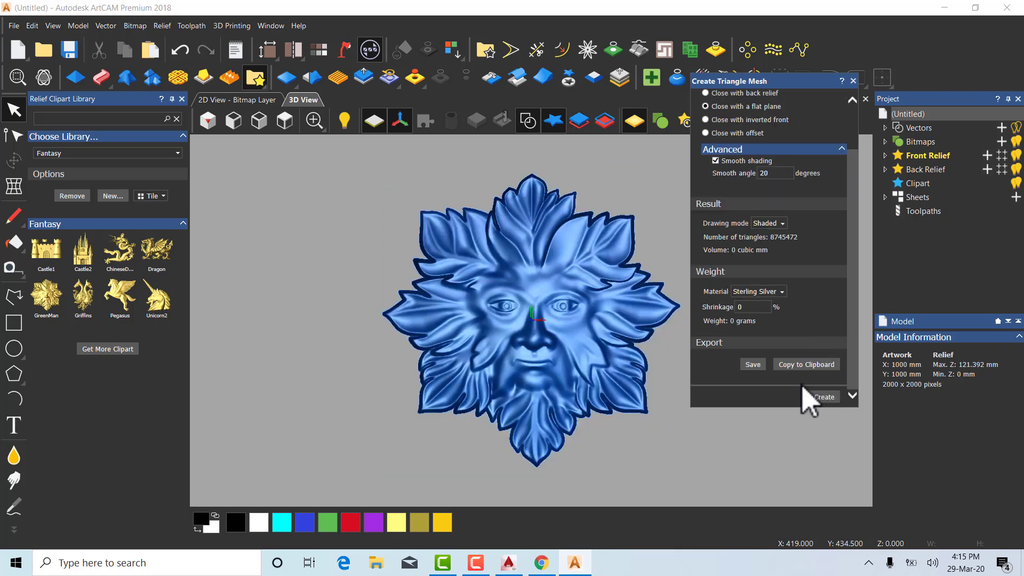
pyautogui.click(752, 364)
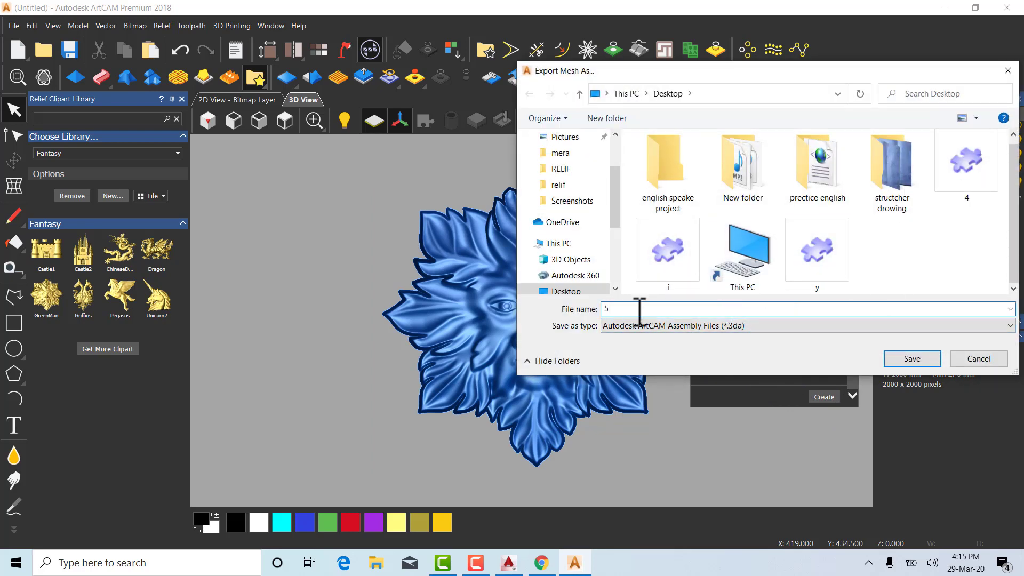
pyautogui.write('5')
pyautogui.click(920, 363)
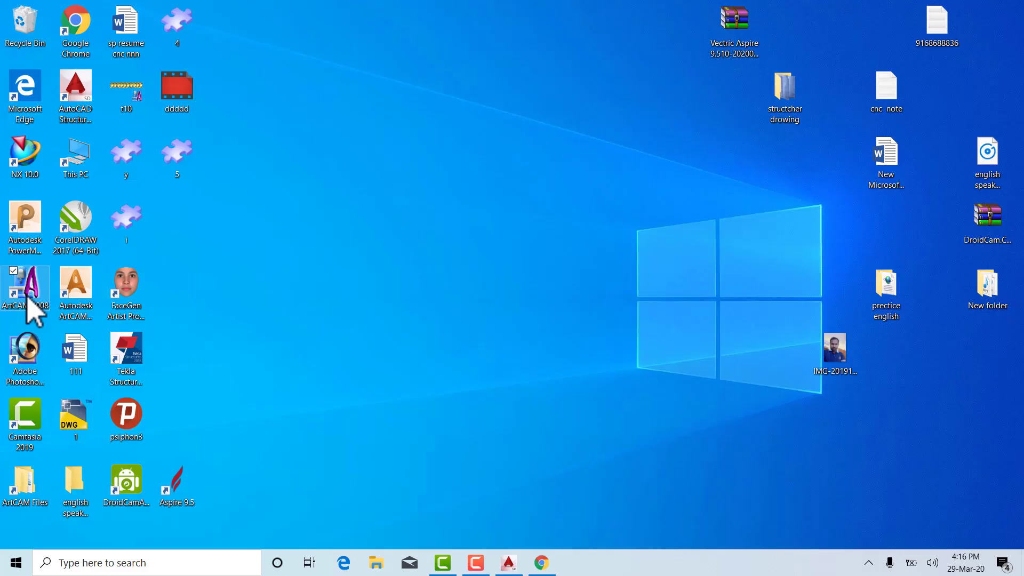
# Open ArtCAM Pro maximized from the desktop and create a new 1270 × 1270 mm model
pyautogui.doubleClick(30, 298)
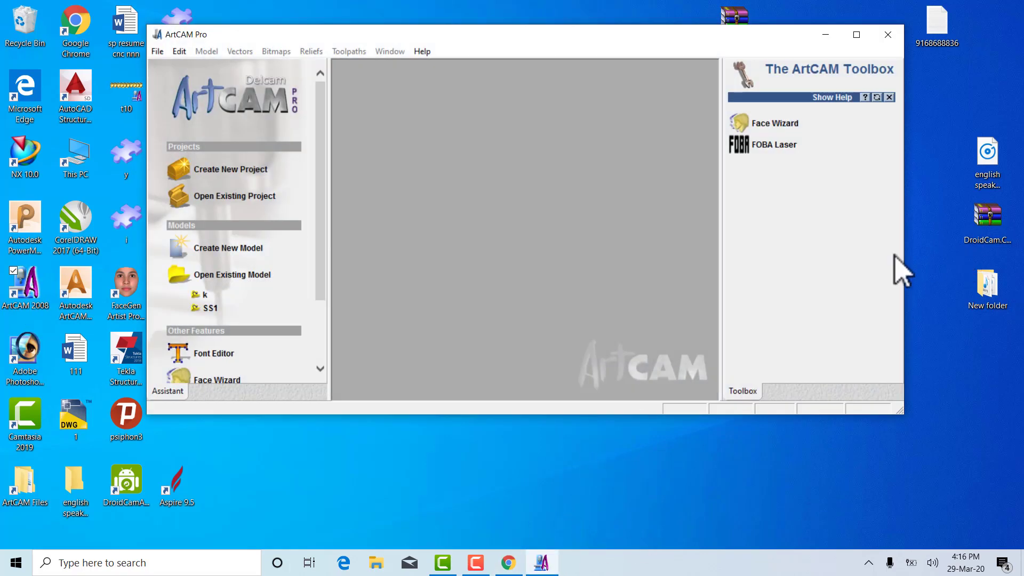
pyautogui.click(856, 35)
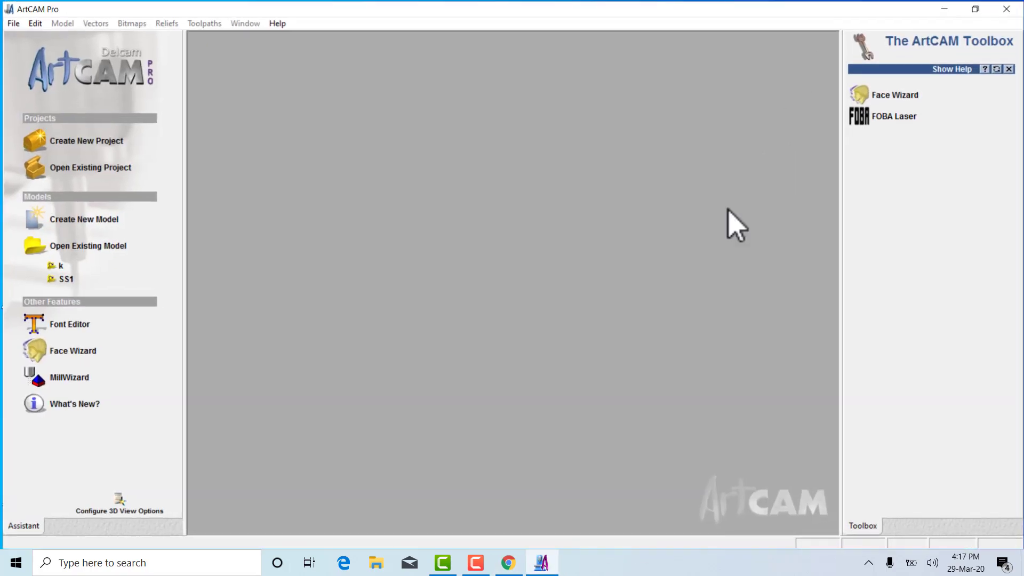
pyautogui.click(98, 220)
pyautogui.click(555, 379)
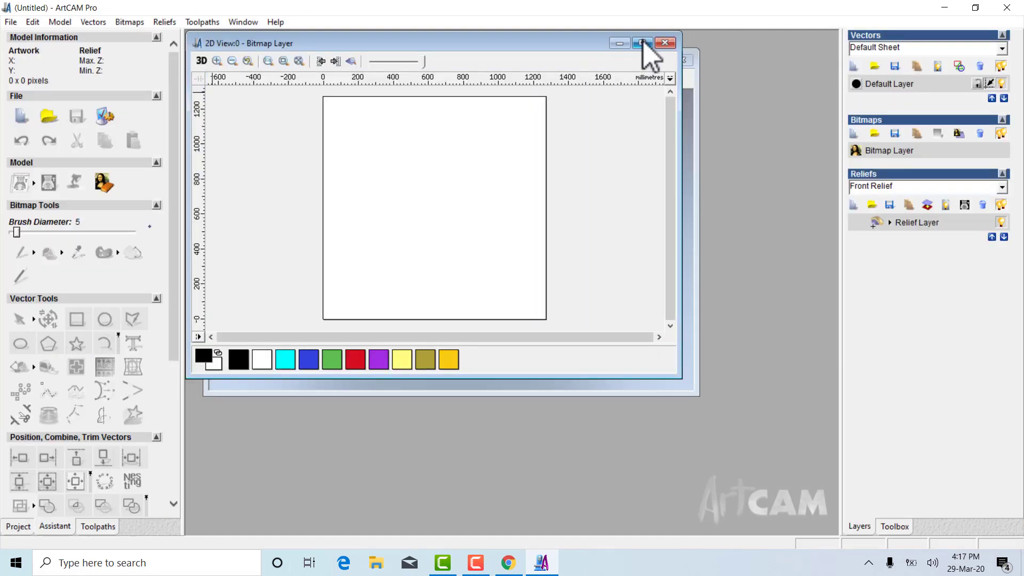
# Tile the 2D and 3D views vertically and rotate the 3D view to face the blank relief
pyautogui.click(244, 22)
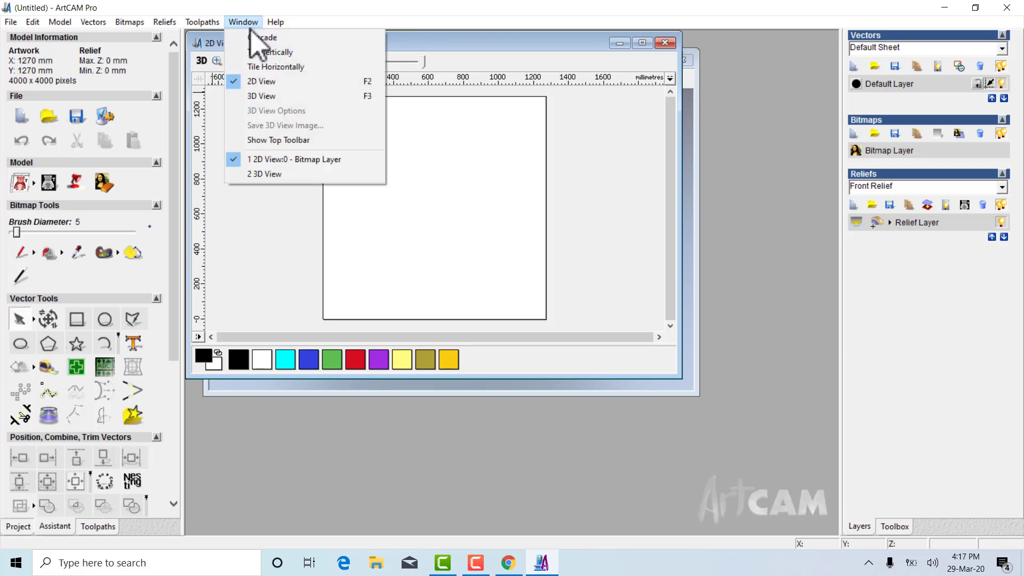
pyautogui.click(275, 53)
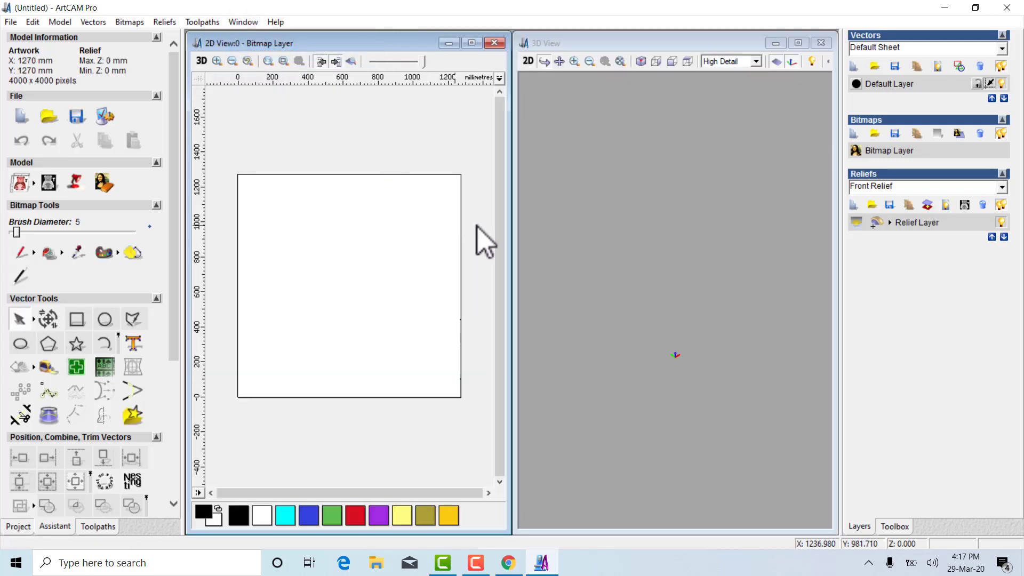
pyautogui.moveTo(667, 144); pyautogui.dragTo(702, 398)
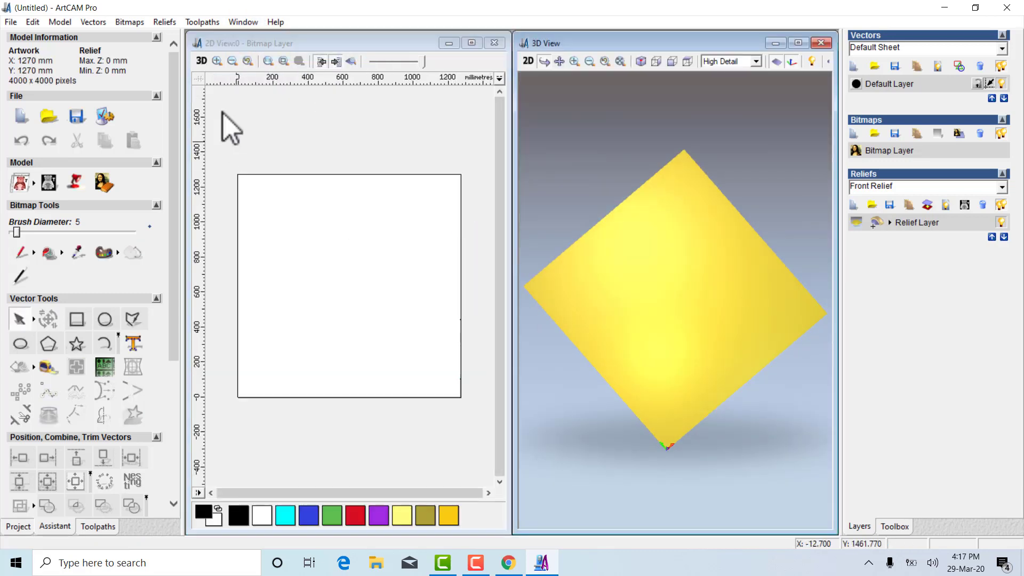
# Import assembly file 5 from the Desktop as a 3D model
pyautogui.click(165, 22)
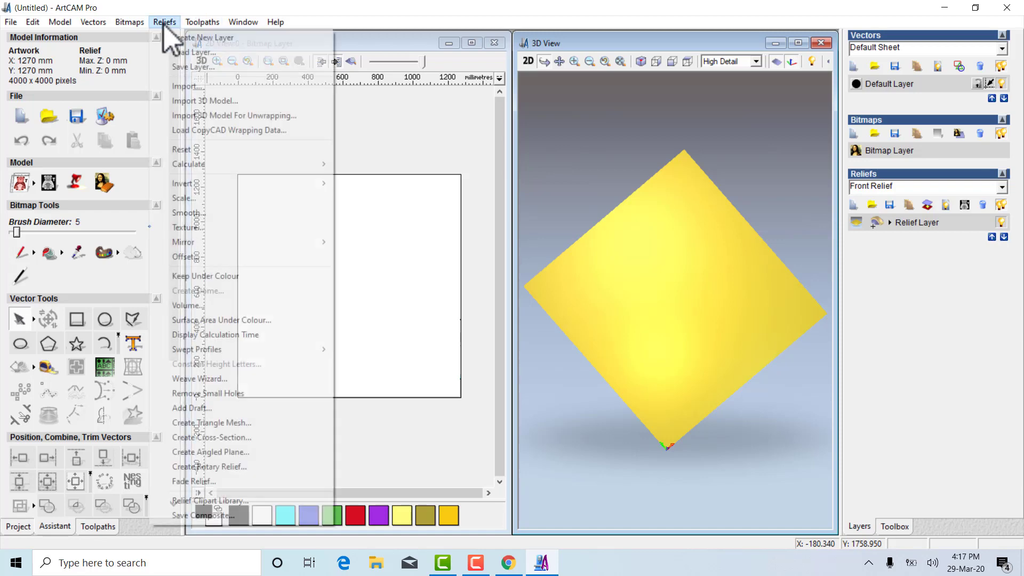
pyautogui.click(213, 101)
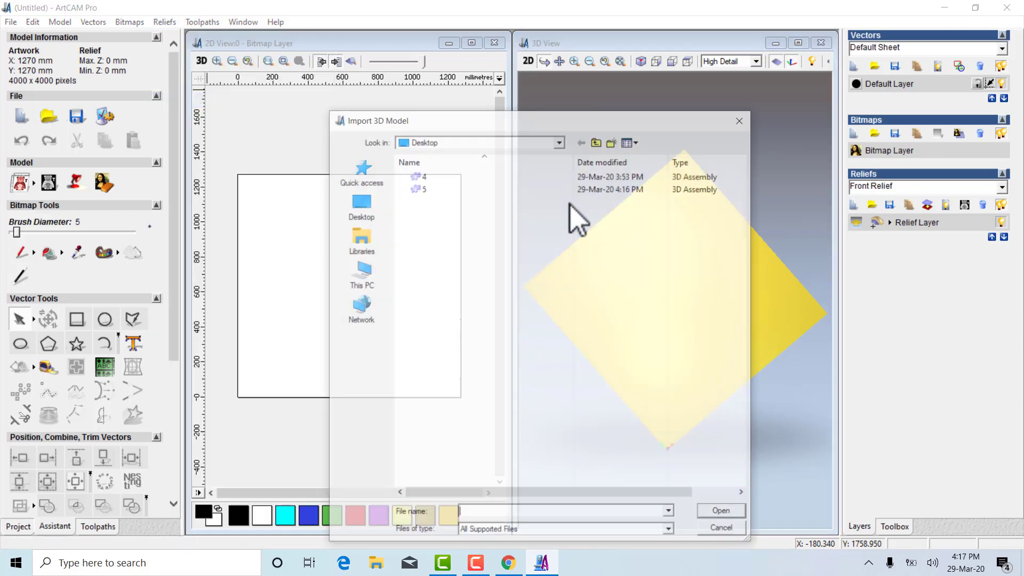
pyautogui.click(425, 239)
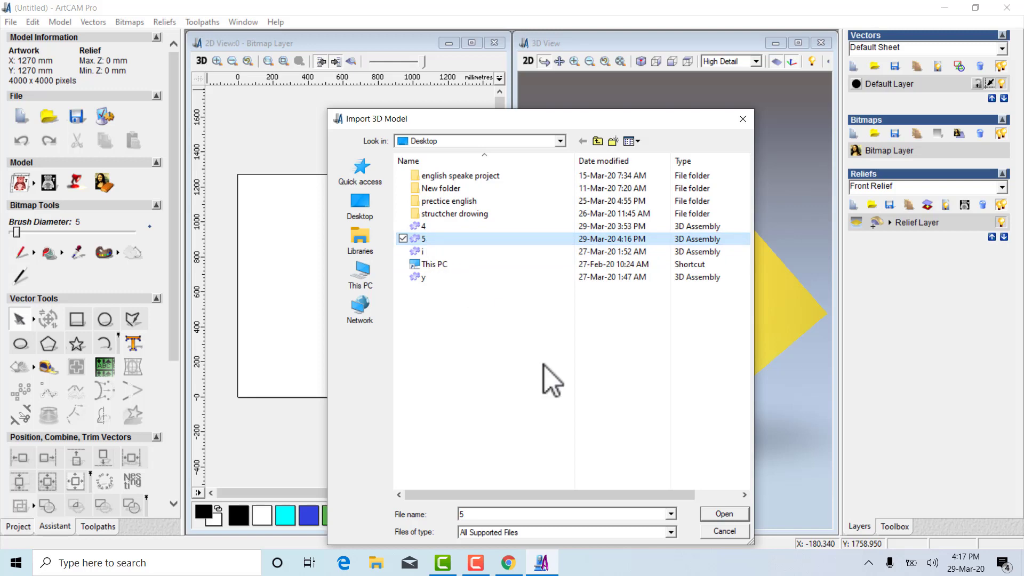
pyautogui.click(724, 514)
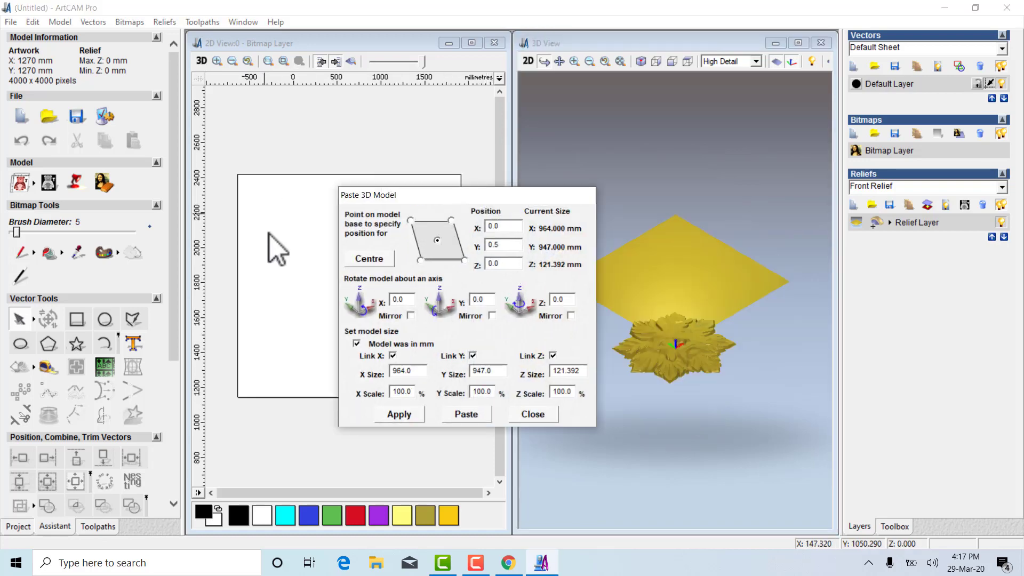
# Centre the imported GreenMan model at X 635, Y 635 and paste it into the front relief
pyautogui.scroll(2, 296, 263)
pyautogui.moveTo(533, 196); pyautogui.dragTo(881, 307)
pyautogui.scroll(-3, 357, 307)
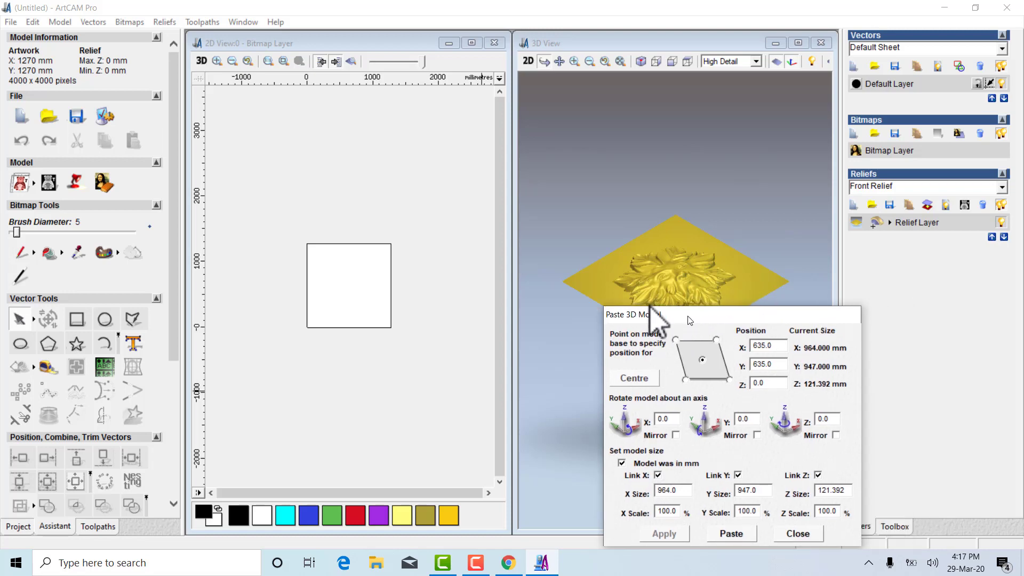
pyautogui.moveTo(658, 441); pyautogui.dragTo(682, 352)
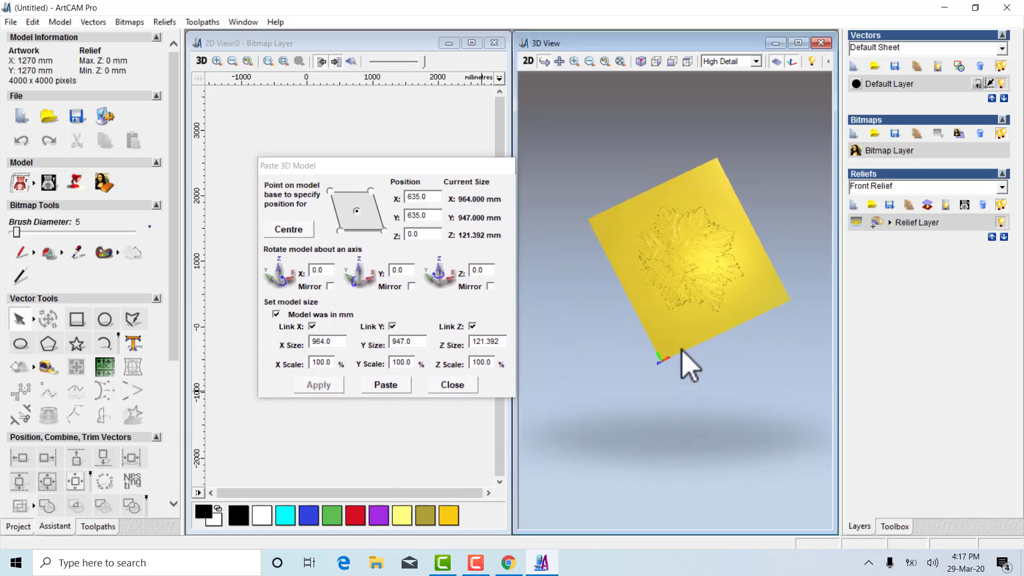
pyautogui.scroll(3, 709, 277)
pyautogui.moveTo(713, 292); pyautogui.dragTo(744, 205)
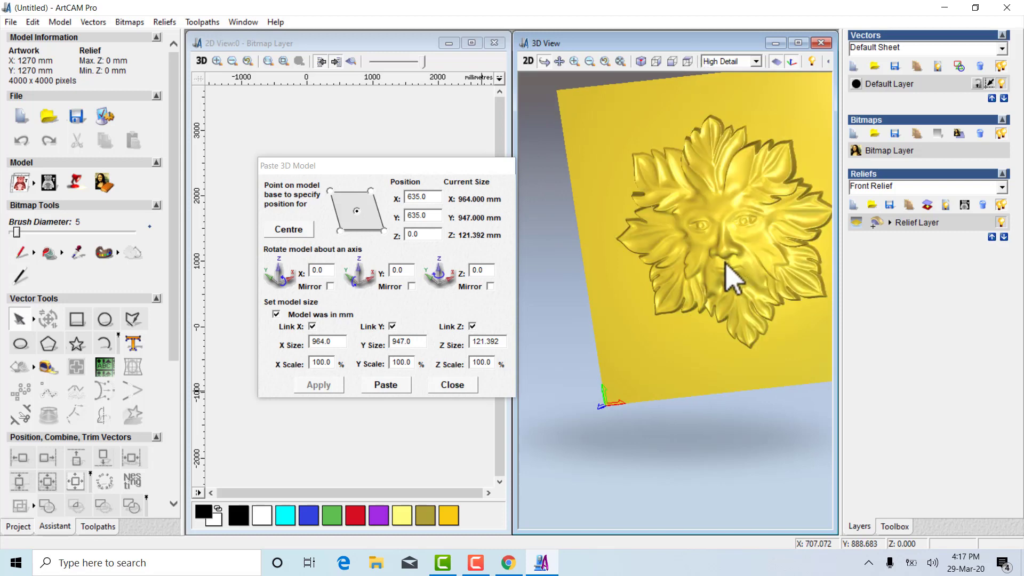
pyautogui.press('0')
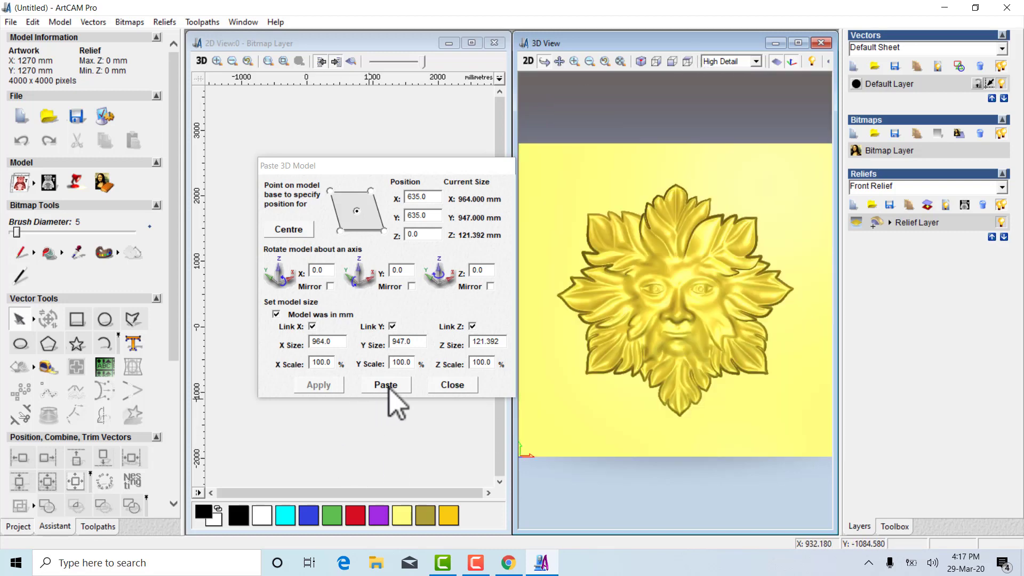
pyautogui.click(456, 386)
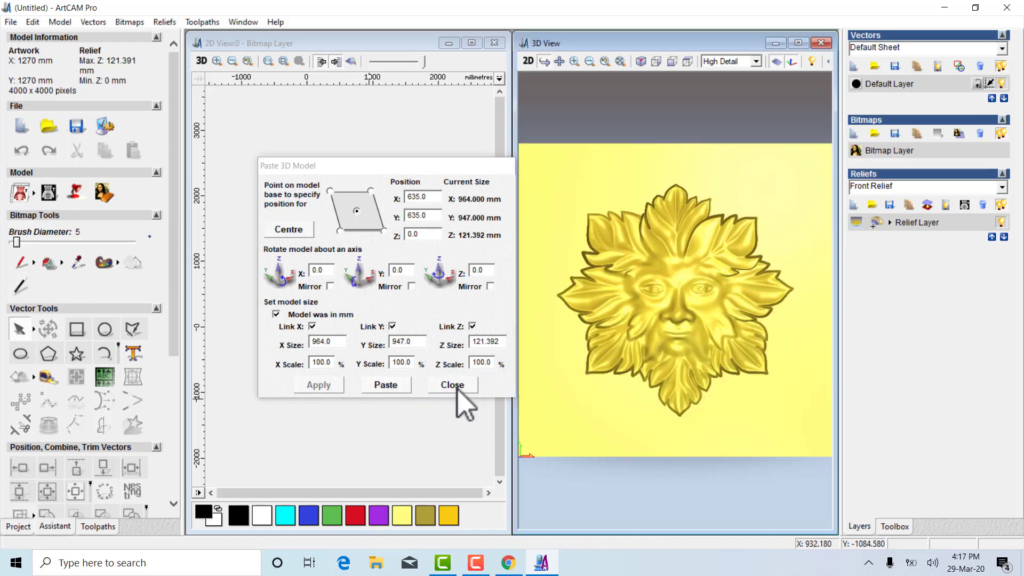
pyautogui.scroll(3, 619, 361)
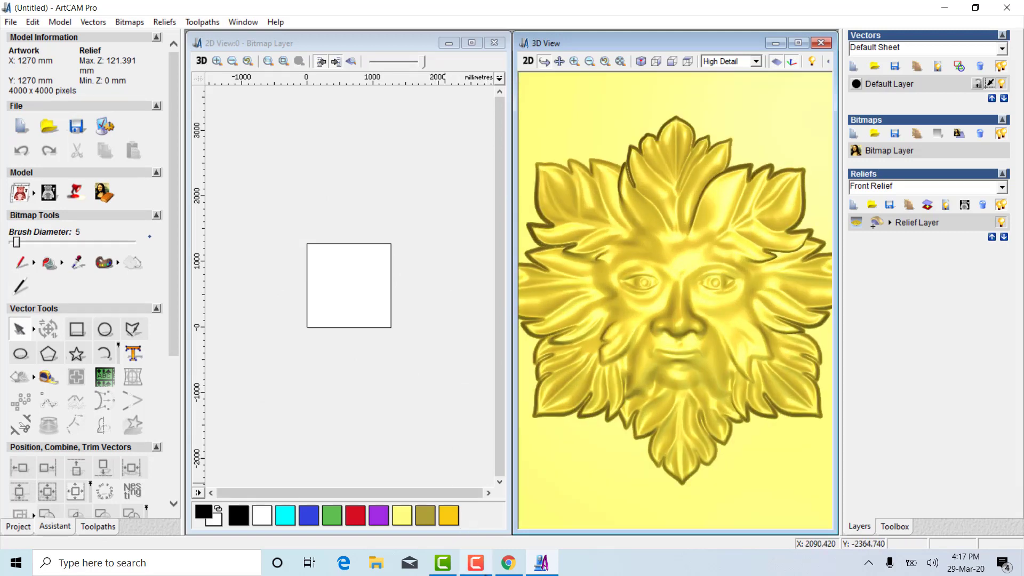
# Switch to ArtCAM Premium 2018 and save the composite relief on the Desktop as ArtCAM relief file 6
pyautogui.moveTo(483, 565)
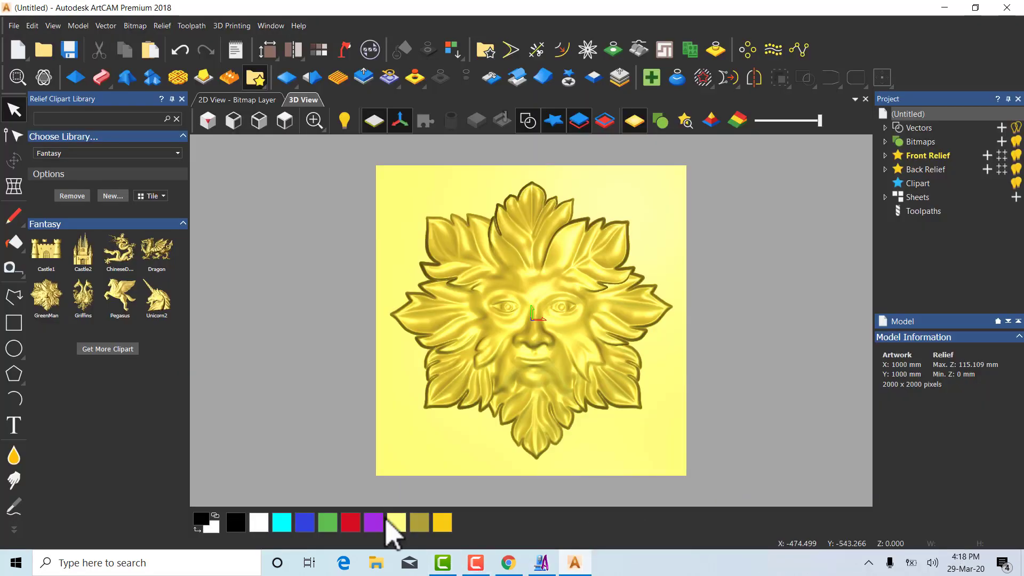
pyautogui.click(263, 88)
pyautogui.click(255, 156)
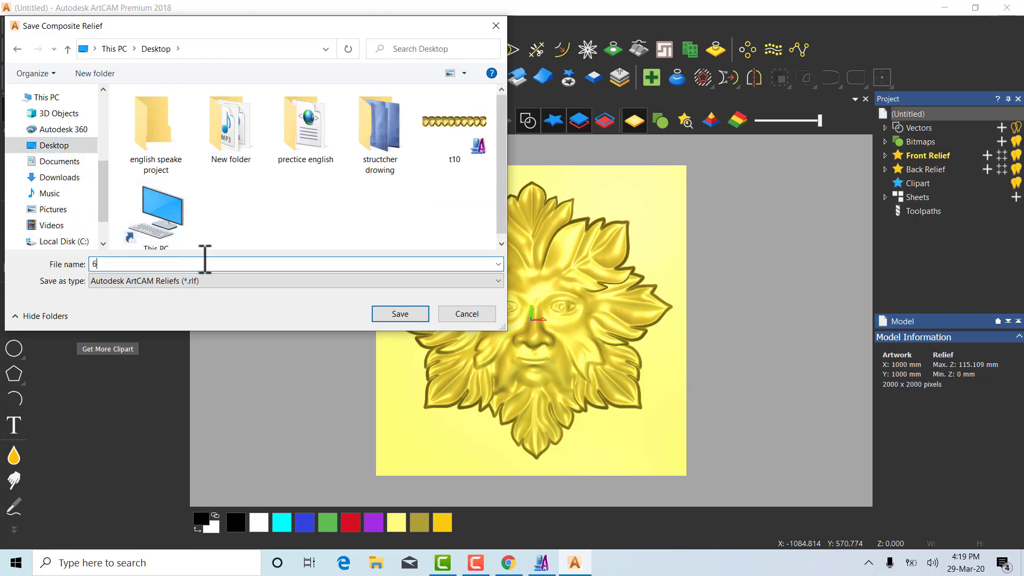
pyautogui.write('6')
pyautogui.click(405, 315)
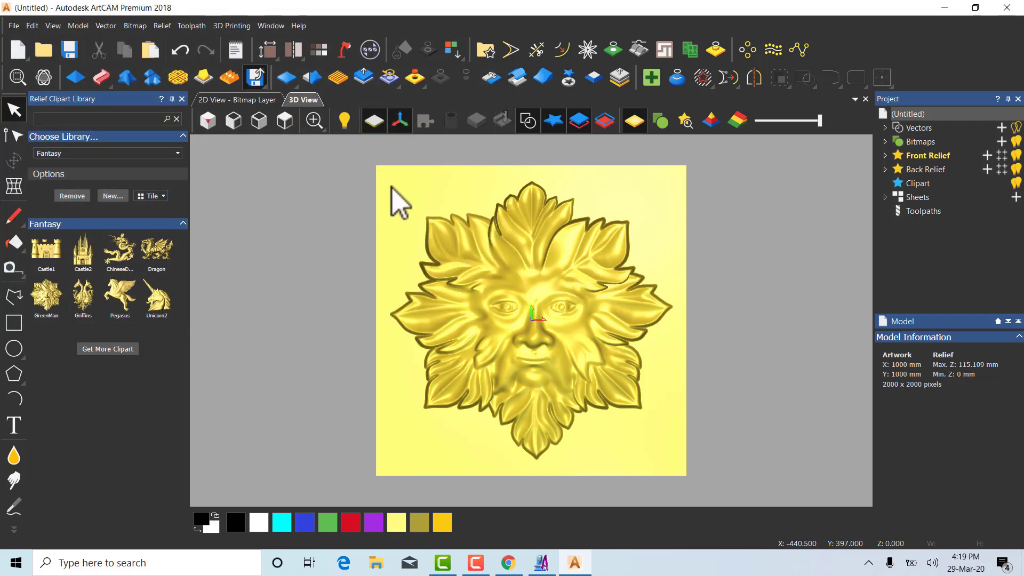
# Switch back to ArtCAM Pro and try to paste relief file 6 from the Desktop
pyautogui.click(944, 9)
pyautogui.click(541, 562)
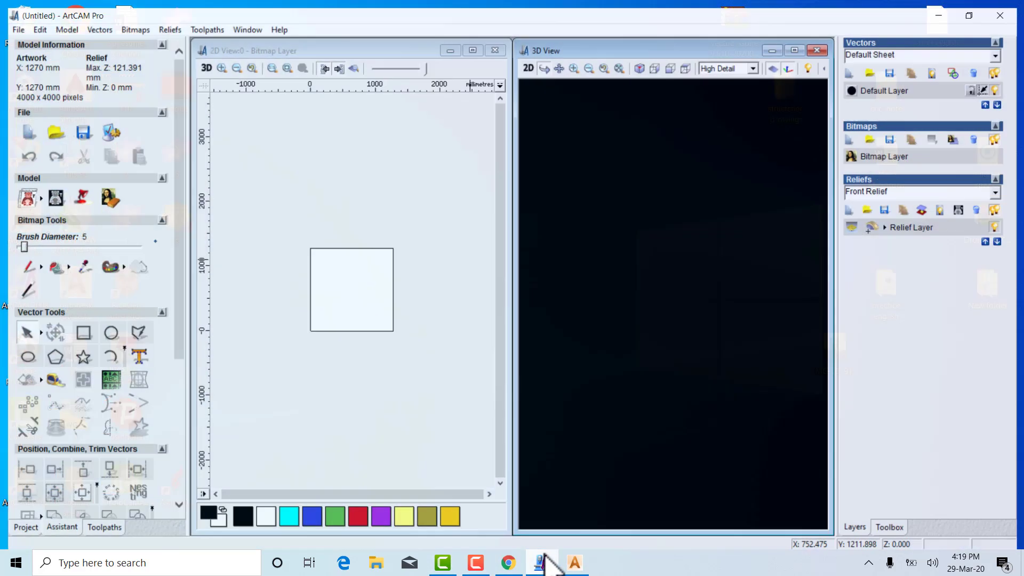
pyautogui.click(172, 25)
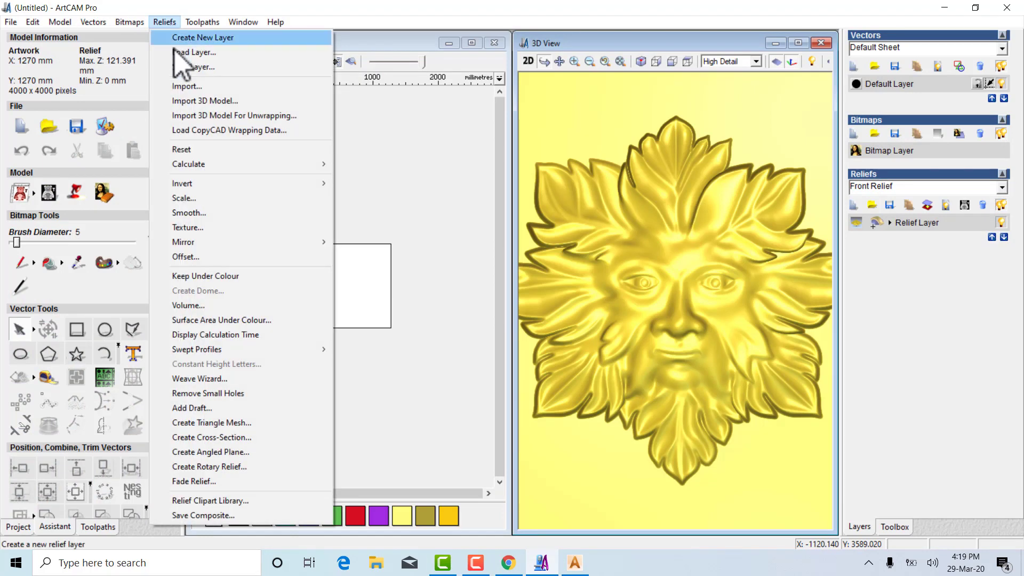
pyautogui.click(353, 212)
pyautogui.scroll(-5, 72, 397)
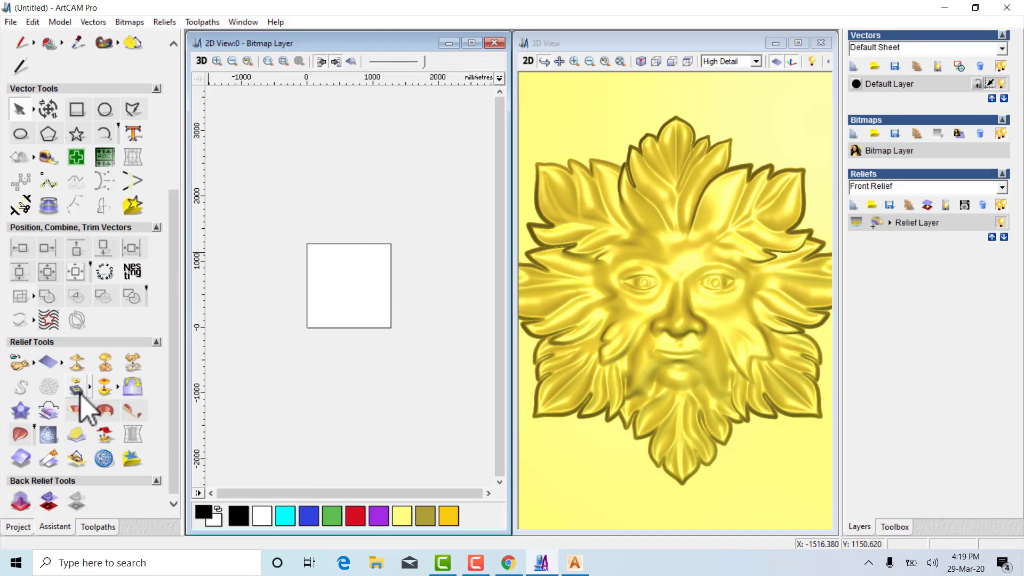
pyautogui.click(37, 365)
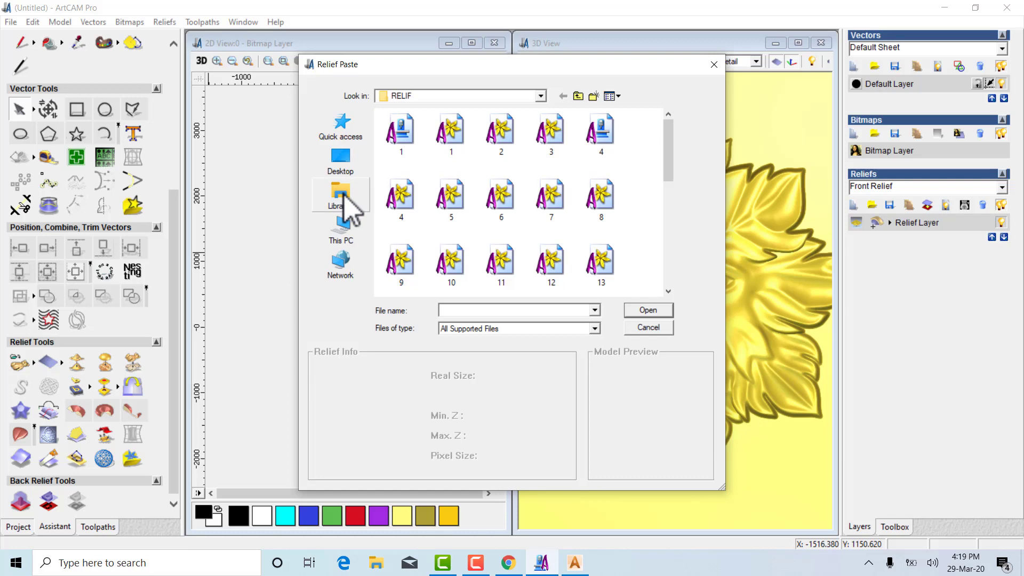
pyautogui.click(341, 160)
pyautogui.scroll(-5, 455, 213)
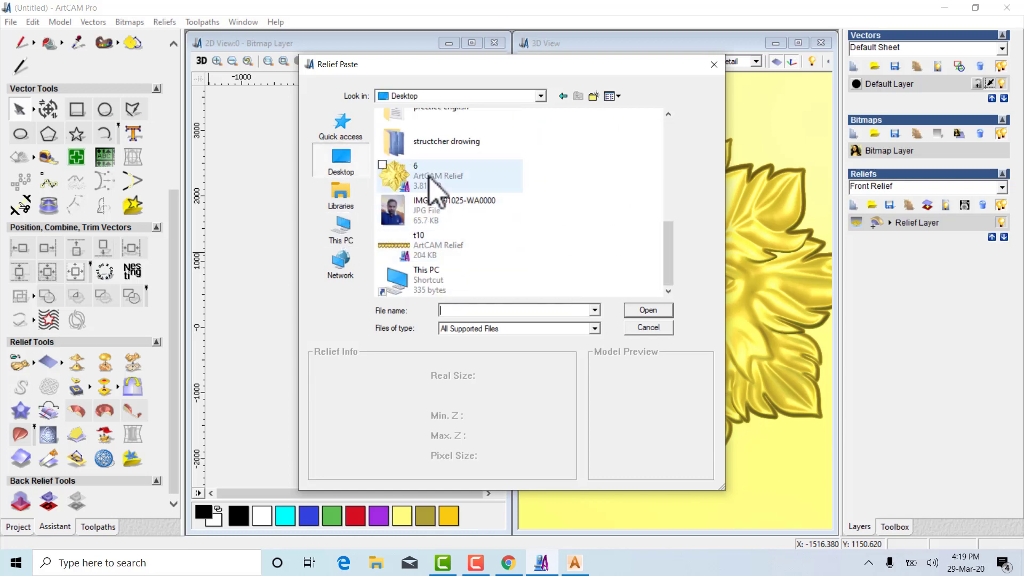
pyautogui.click(399, 176)
pyautogui.click(648, 311)
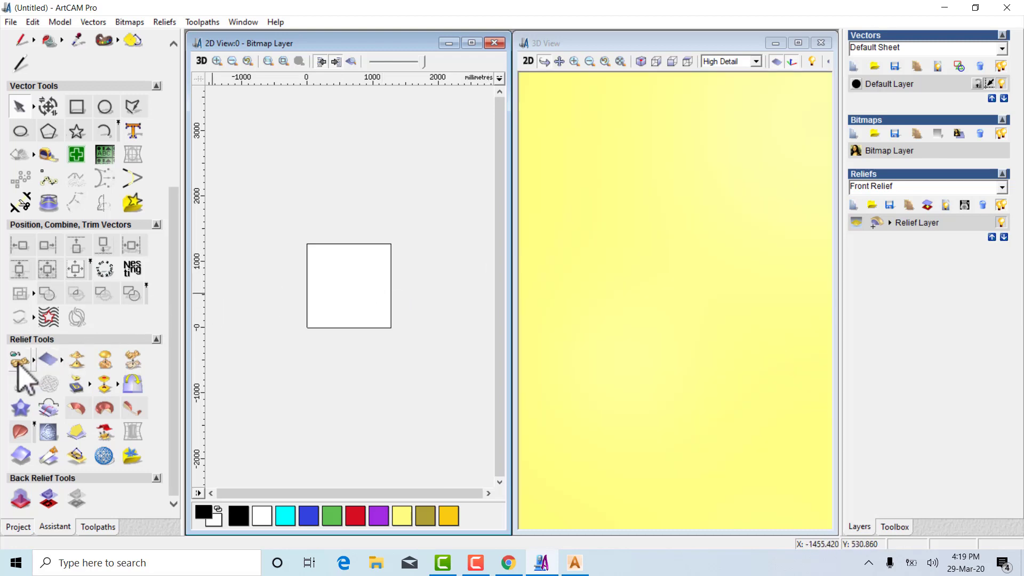
# Try again to paste relief file 6 from the Desktop into the blank relief
pyautogui.click(19, 362)
pyautogui.click(414, 181)
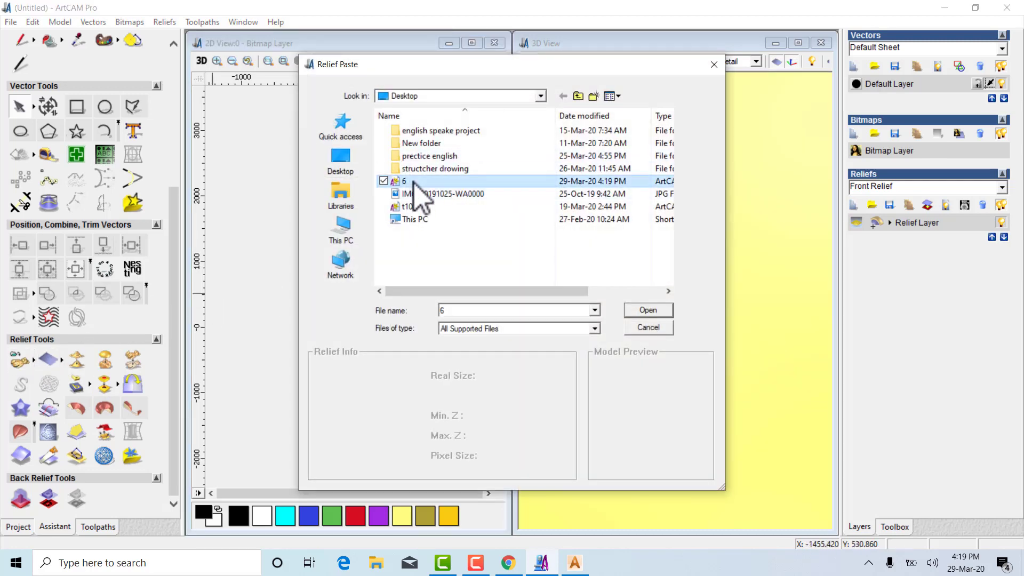
pyautogui.click(346, 163)
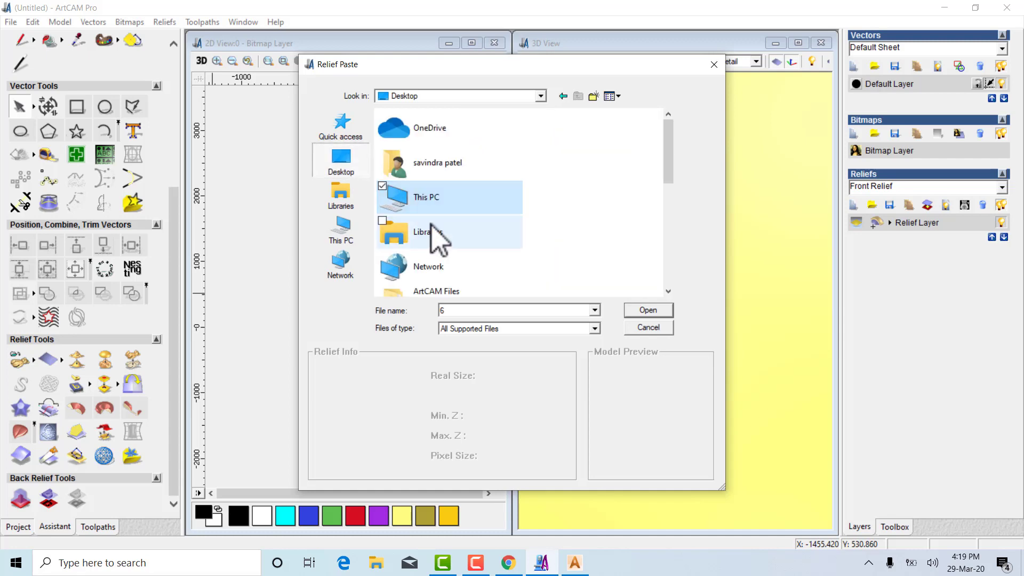
pyautogui.scroll(-5, 432, 229)
pyautogui.click(427, 205)
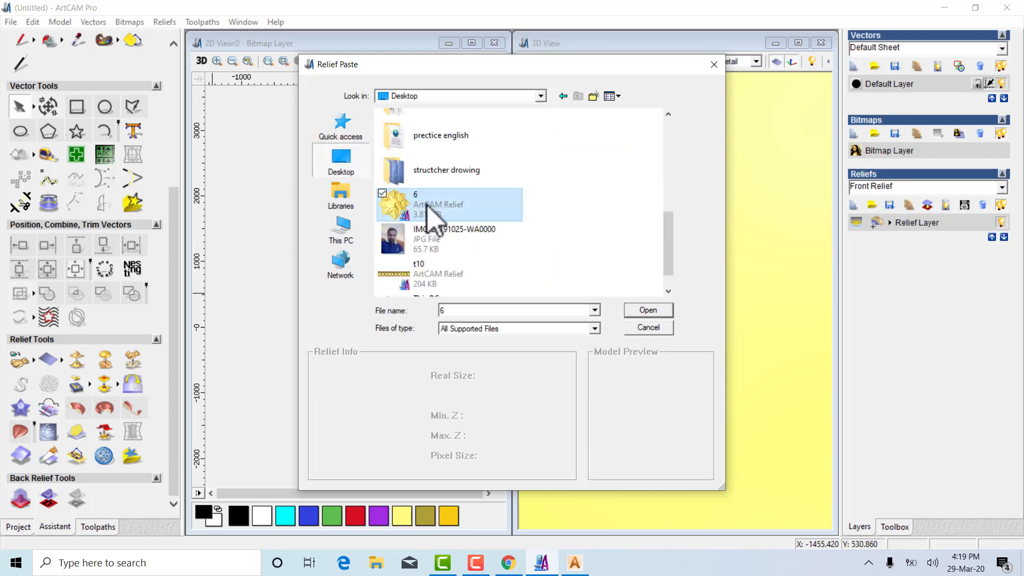
pyautogui.click(635, 312)
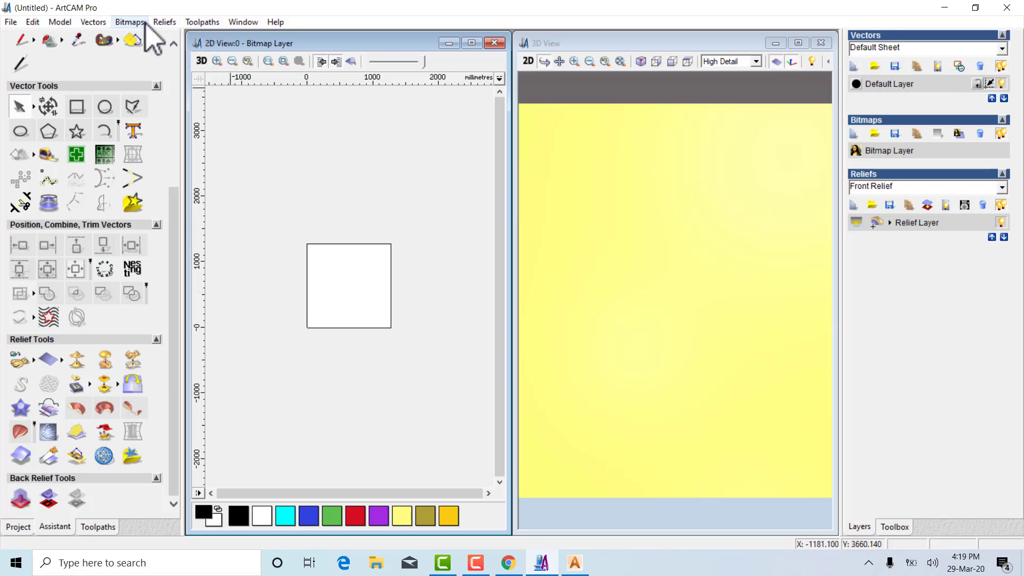
# Try to import relief file 6 as a 3D model with the file type set to All Files
pyautogui.click(164, 22)
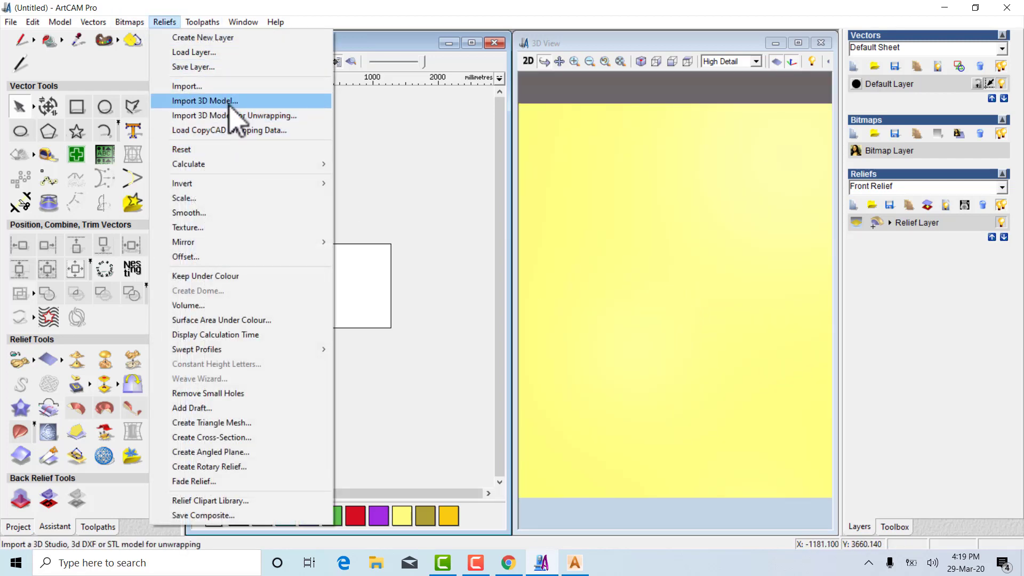
pyautogui.click(228, 100)
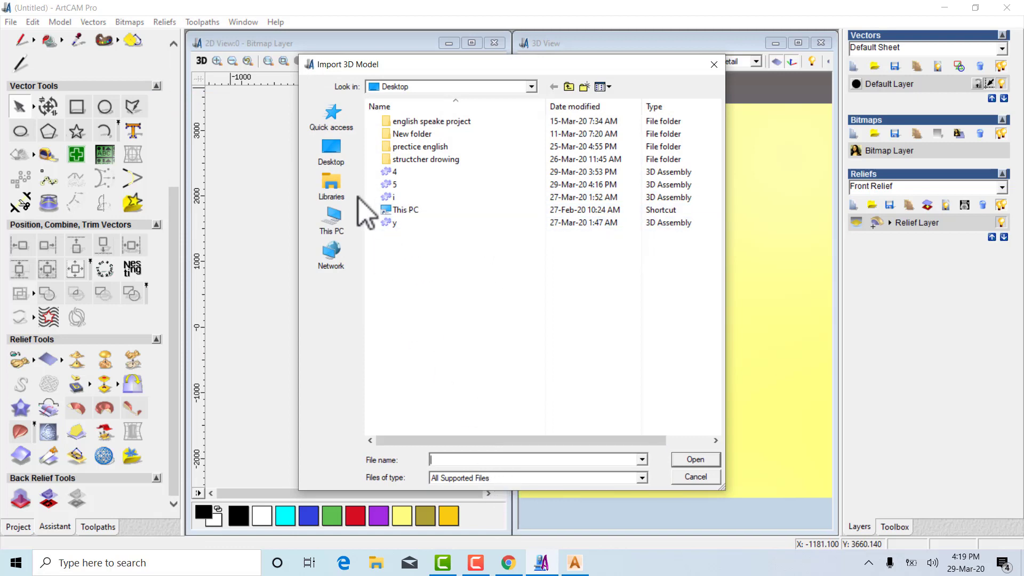
pyautogui.click(499, 483)
pyautogui.click(453, 533)
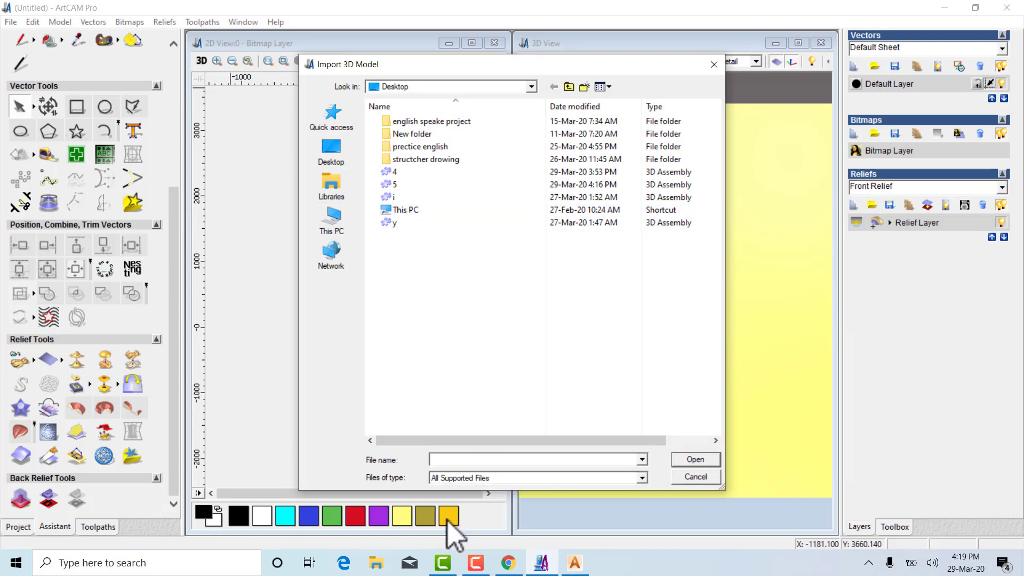
pyautogui.scroll(-2, 451, 288)
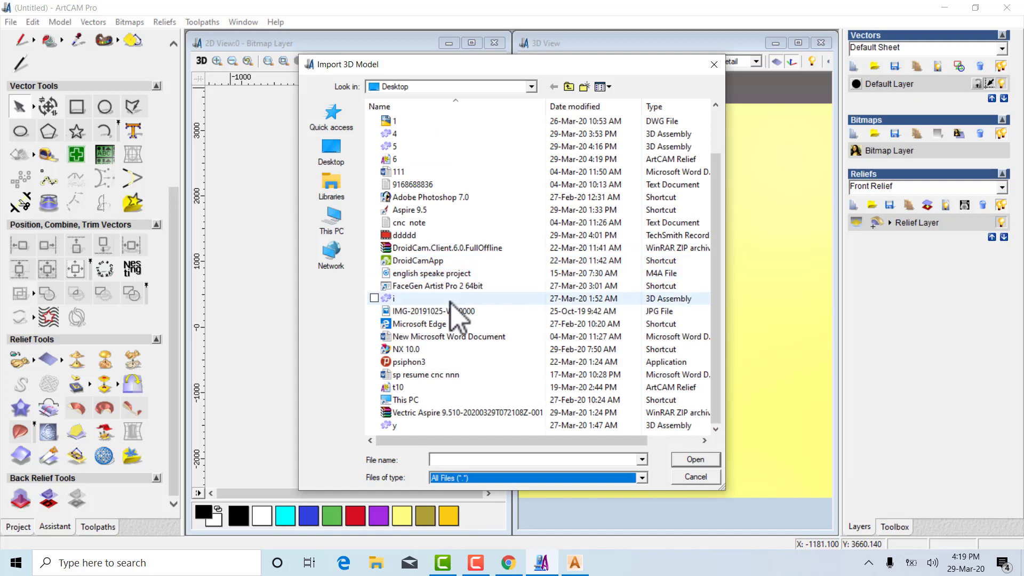
pyautogui.click(401, 159)
pyautogui.click(693, 459)
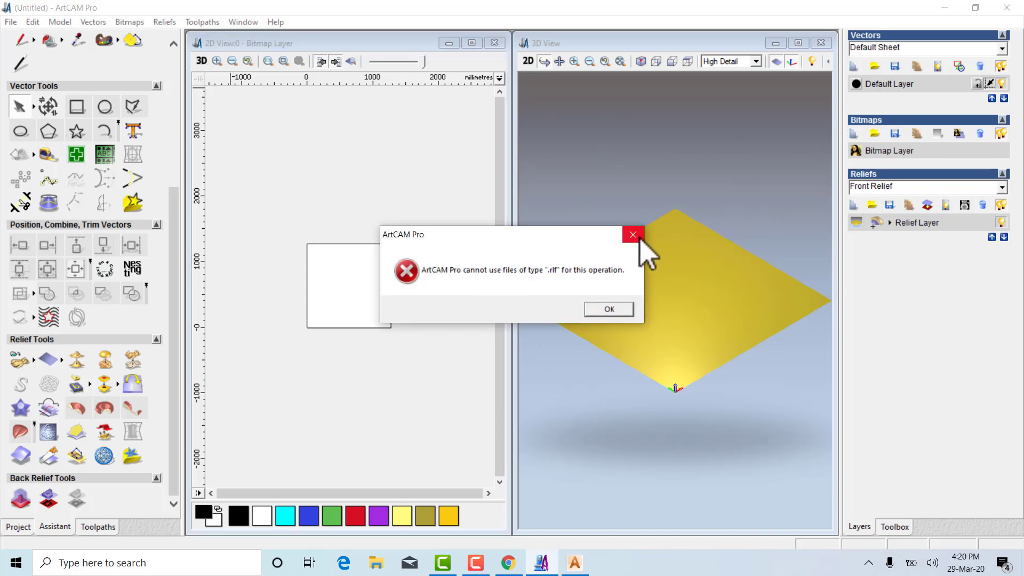
pyautogui.click(633, 235)
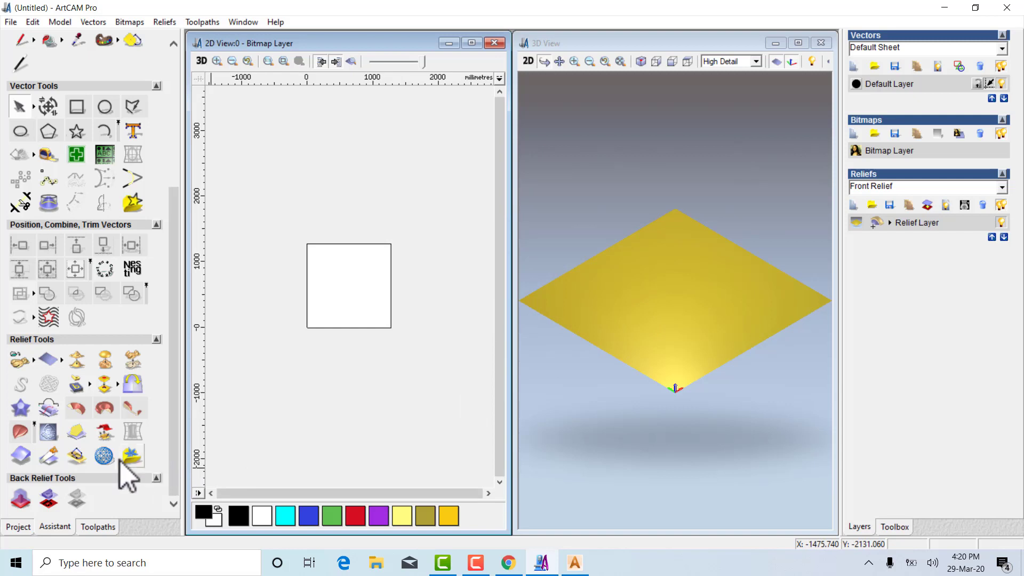